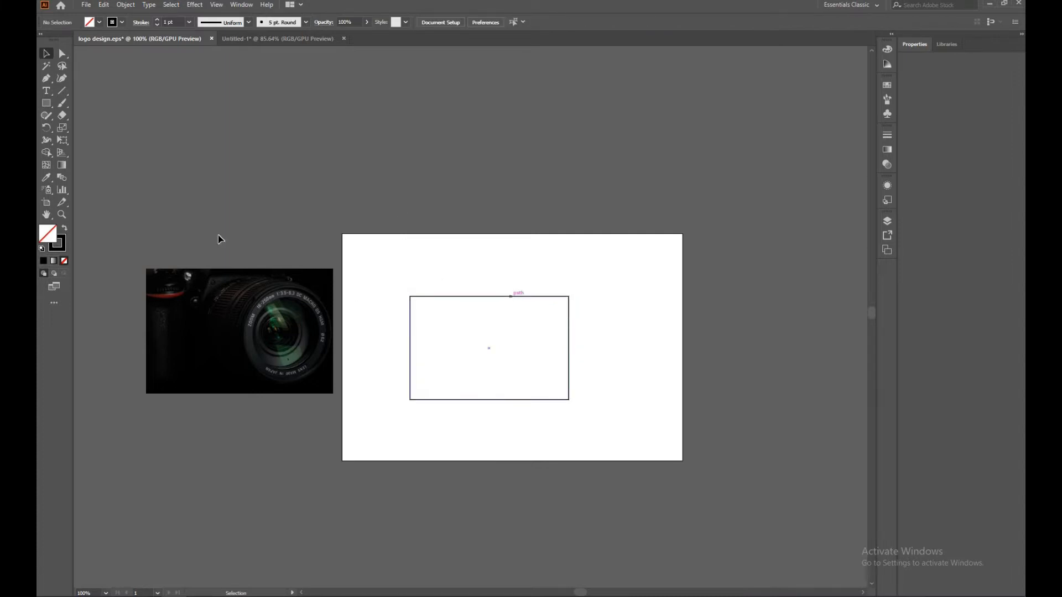
Round all four corners of the rectangle on the artboard to a radius of about 26 px.
click(62, 53)
click(437, 297)
click(46, 55)
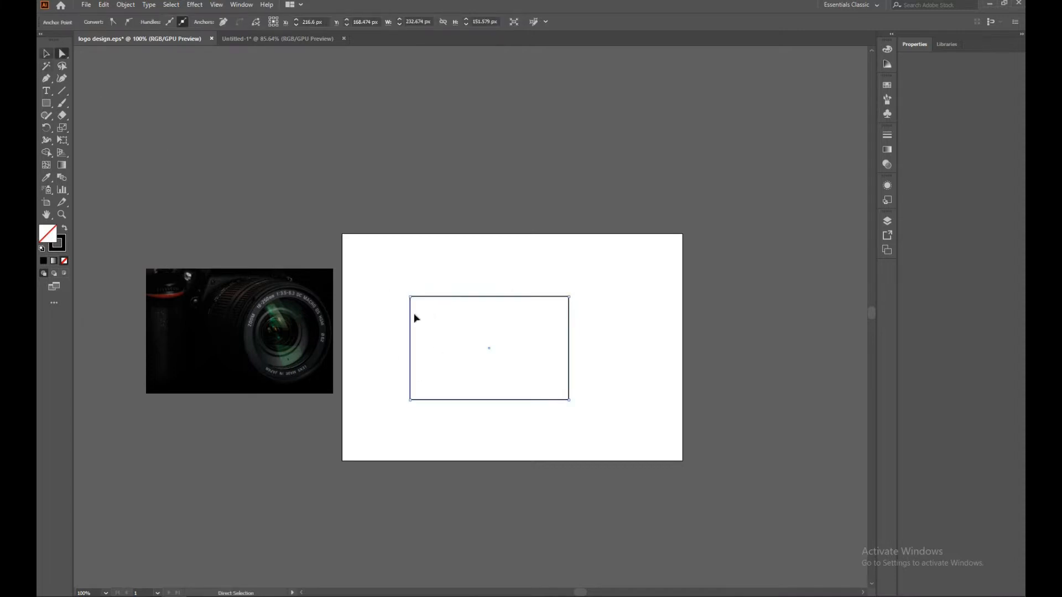
key(a)
click(47, 55)
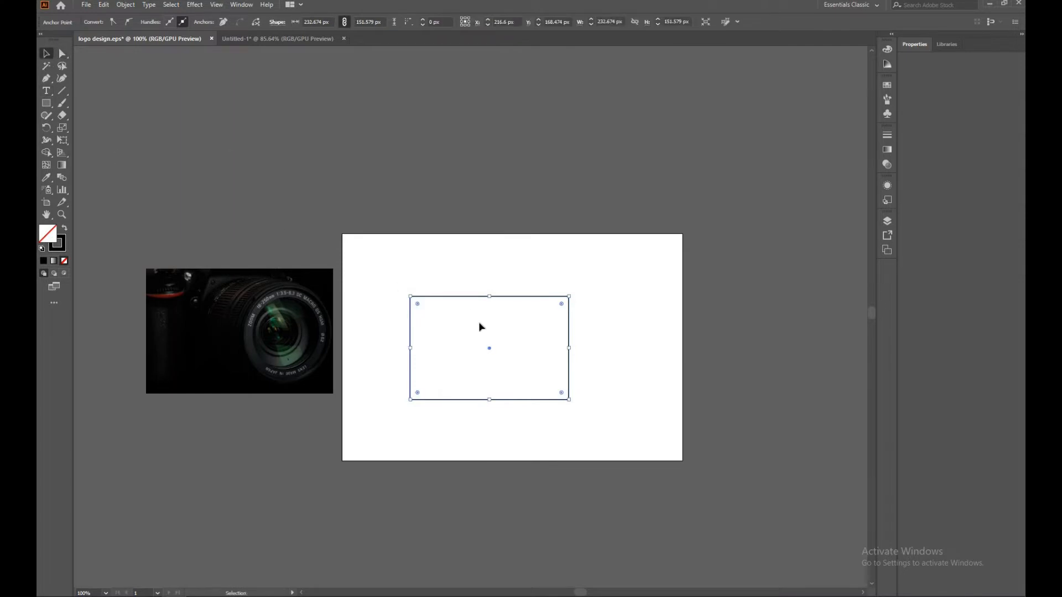
drag(390, 292, 581, 432)
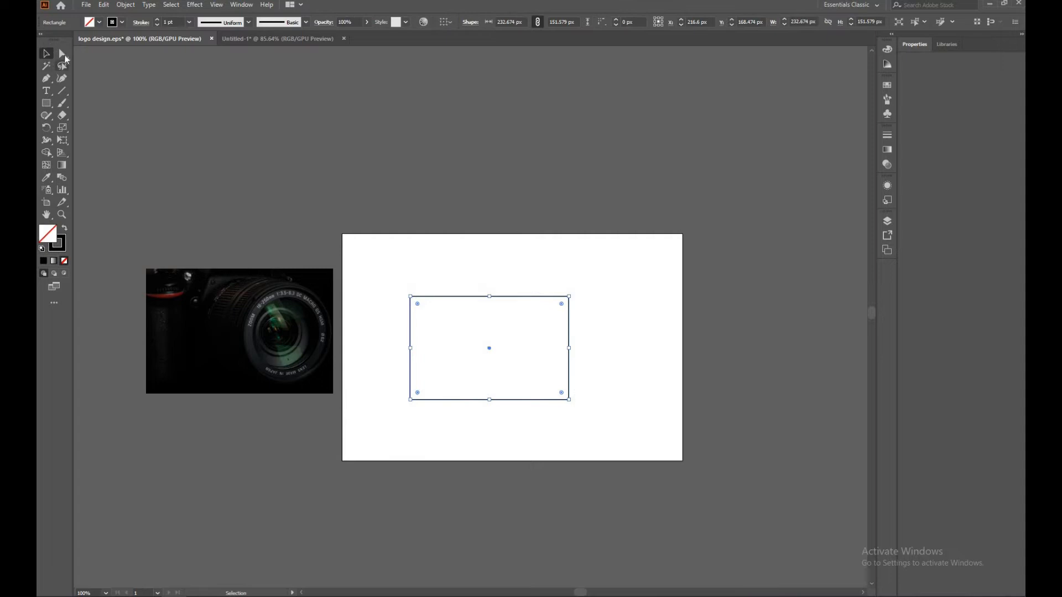
click(63, 55)
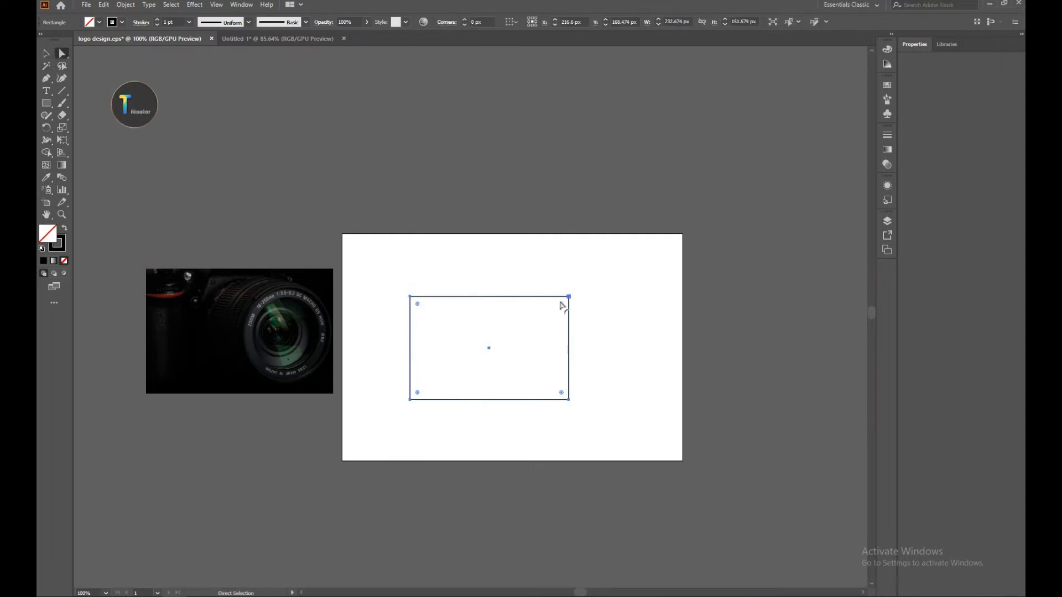
drag(562, 304, 549, 316)
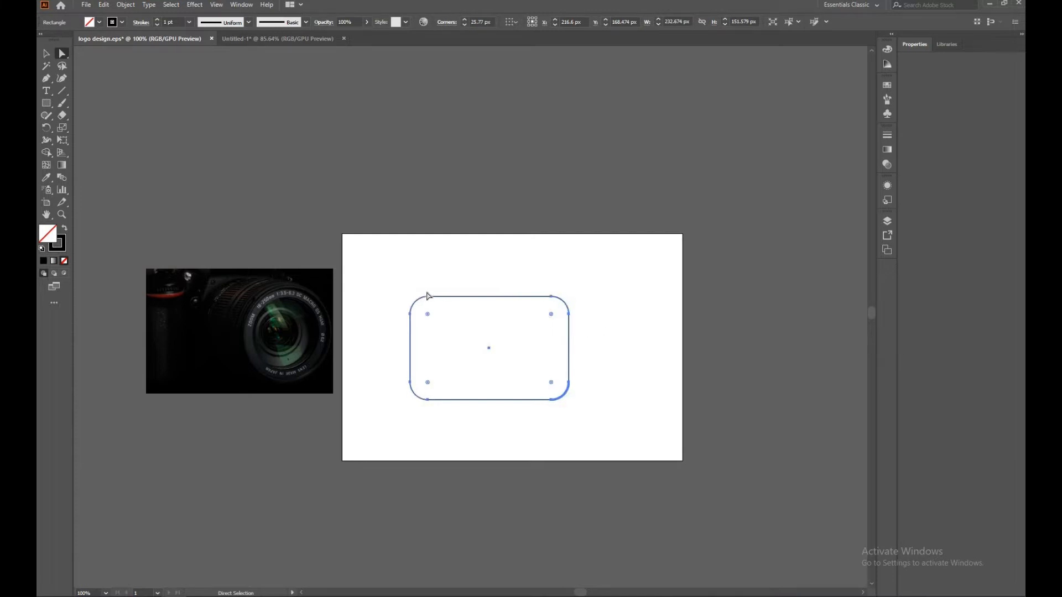
key(v)
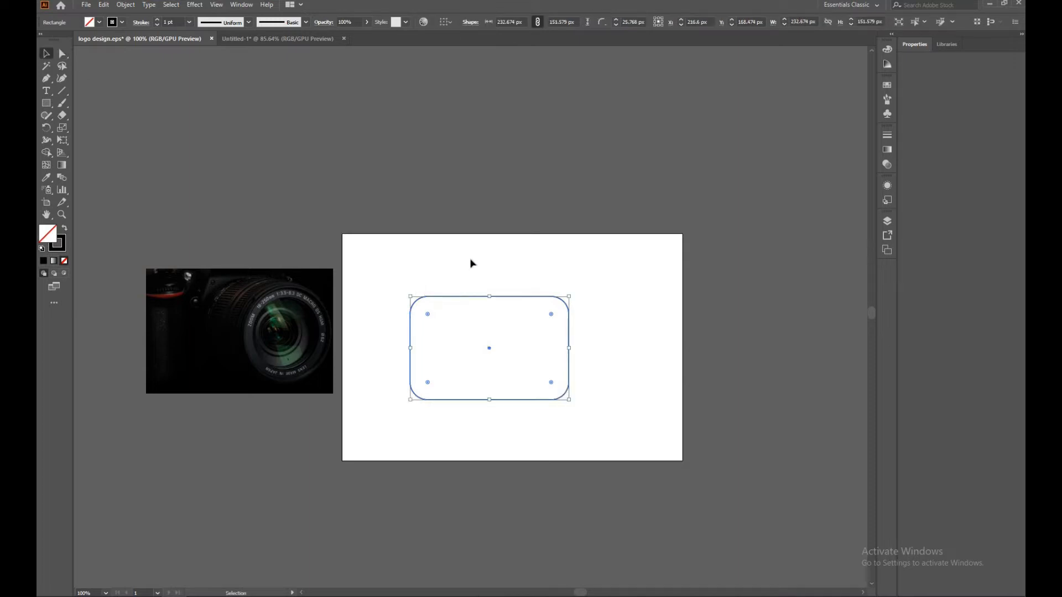
click(473, 301)
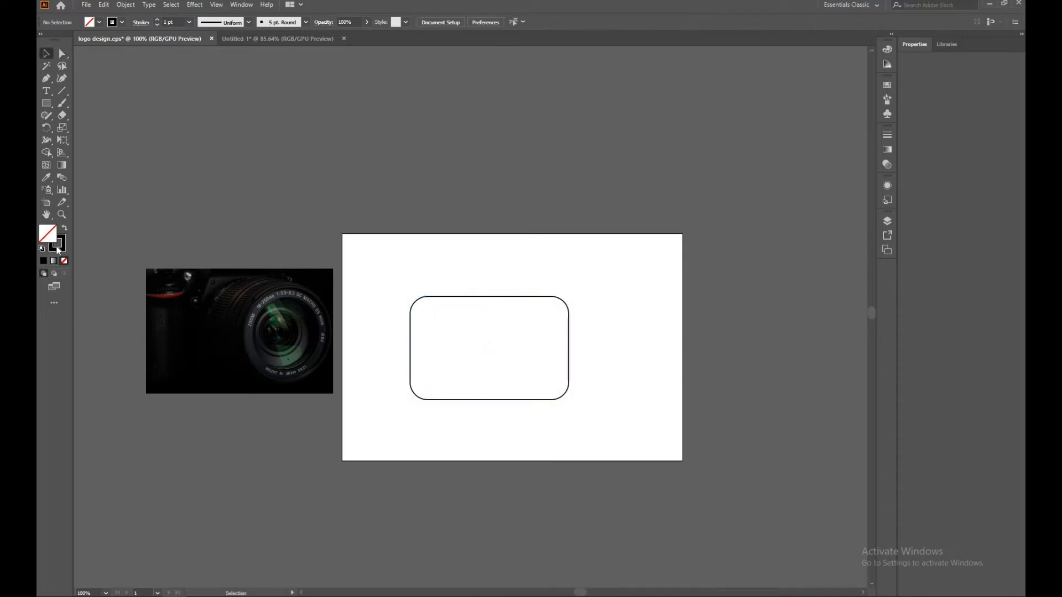
Set the stroke weight of the rounded rectangle to 2 pt.
key(F6)
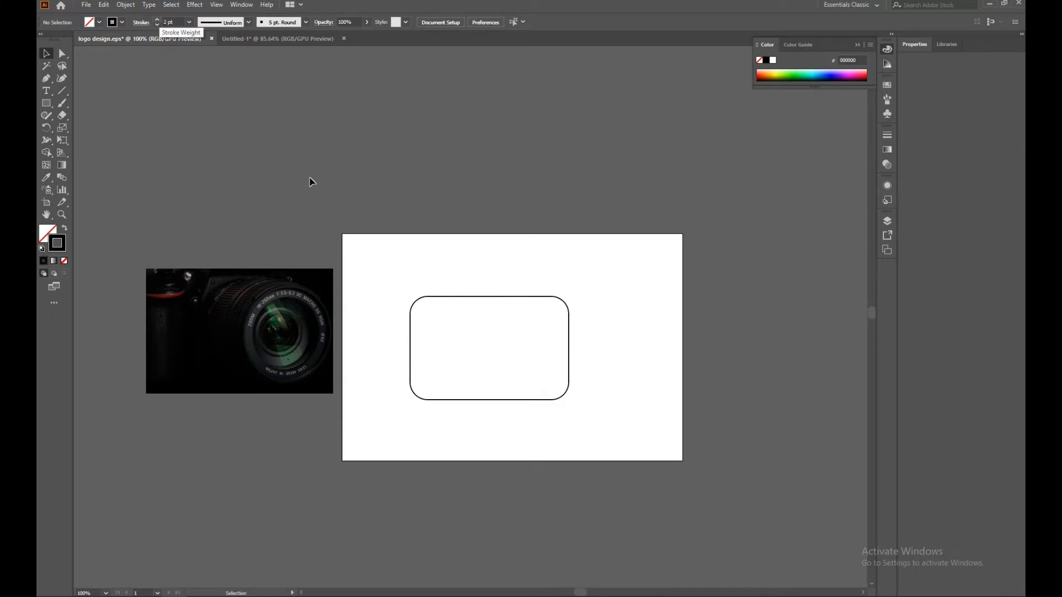
click(440, 298)
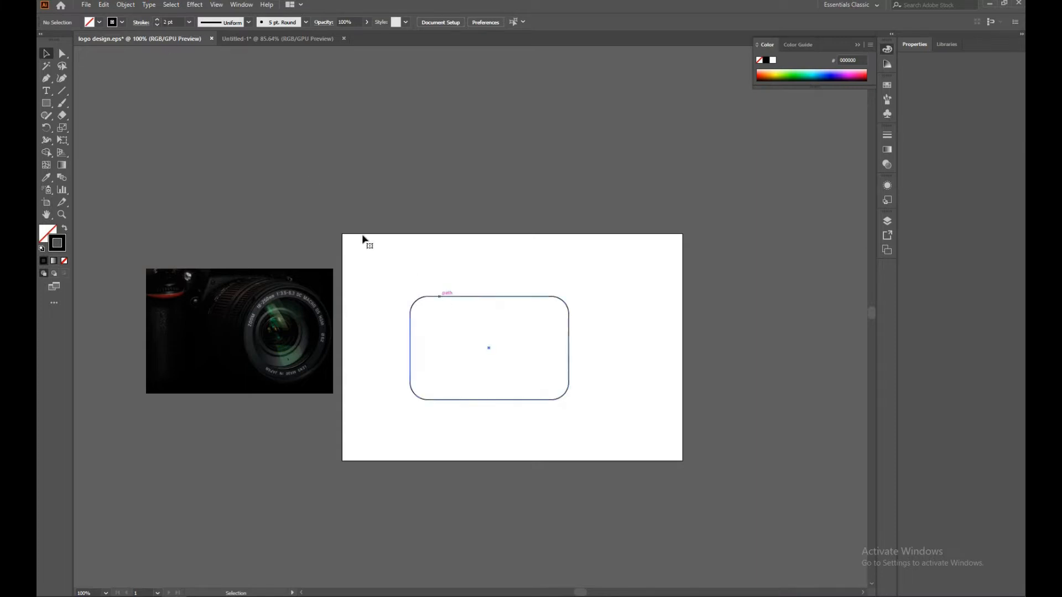
click(157, 21)
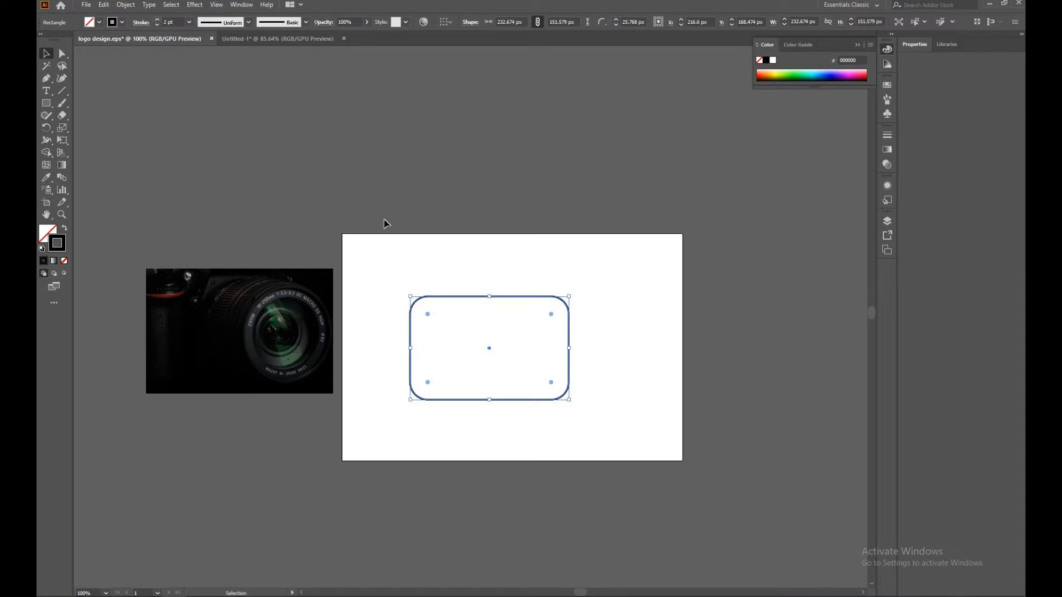
click(446, 304)
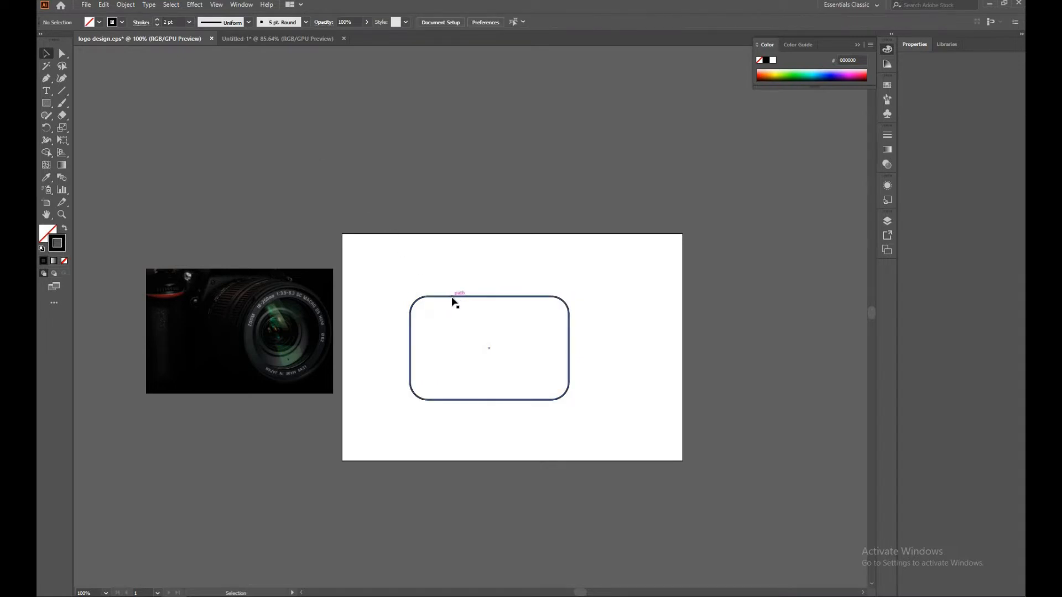
Duplicate the rounded rectangle straight down so the copy overlaps most of the original, leaving a narrow strip along the upper edge.
drag(453, 306, 453, 310)
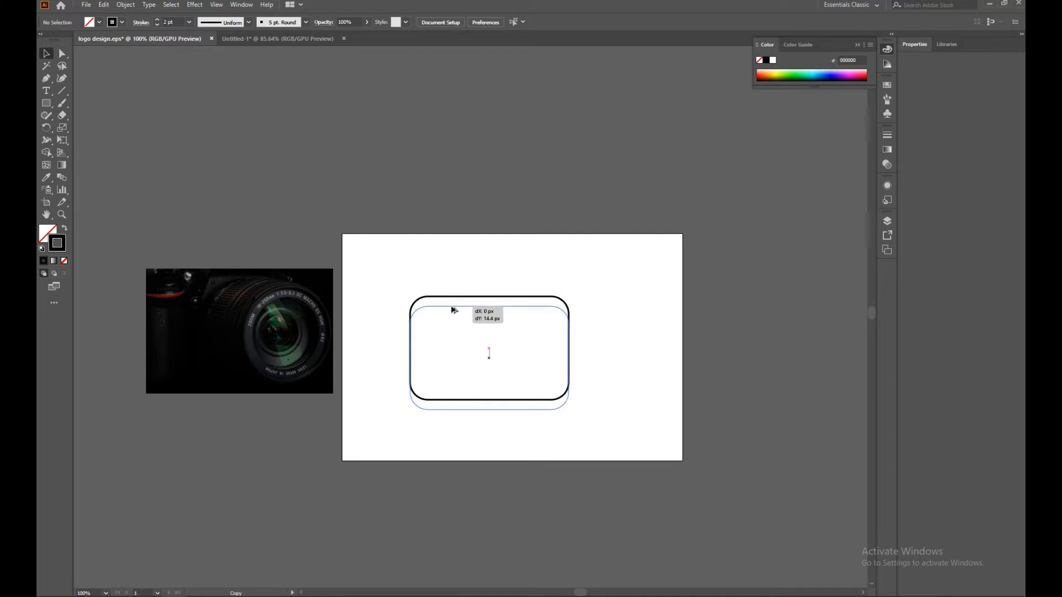
drag(453, 311, 476, 344)
click(437, 292)
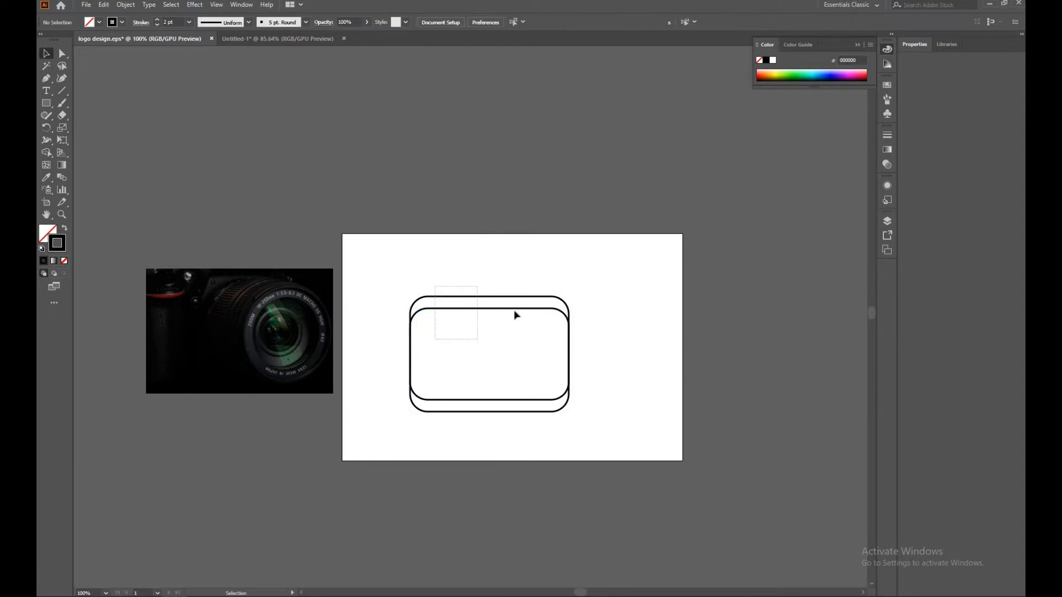
click(454, 243)
Draw a small upright rectangle about 26 by 49 px beside the camera body and fully round its two upper corners.
click(47, 104)
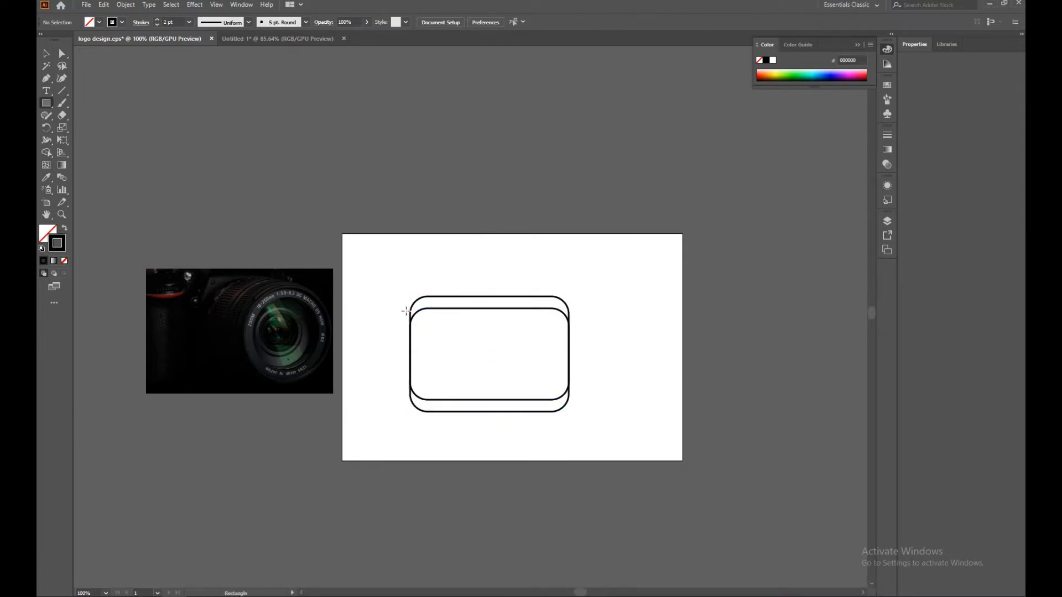
mouse_move(366, 310)
mouse_down()
mouse_move(359, 300)
mouse_move(382, 343)
mouse_up()
click(62, 54)
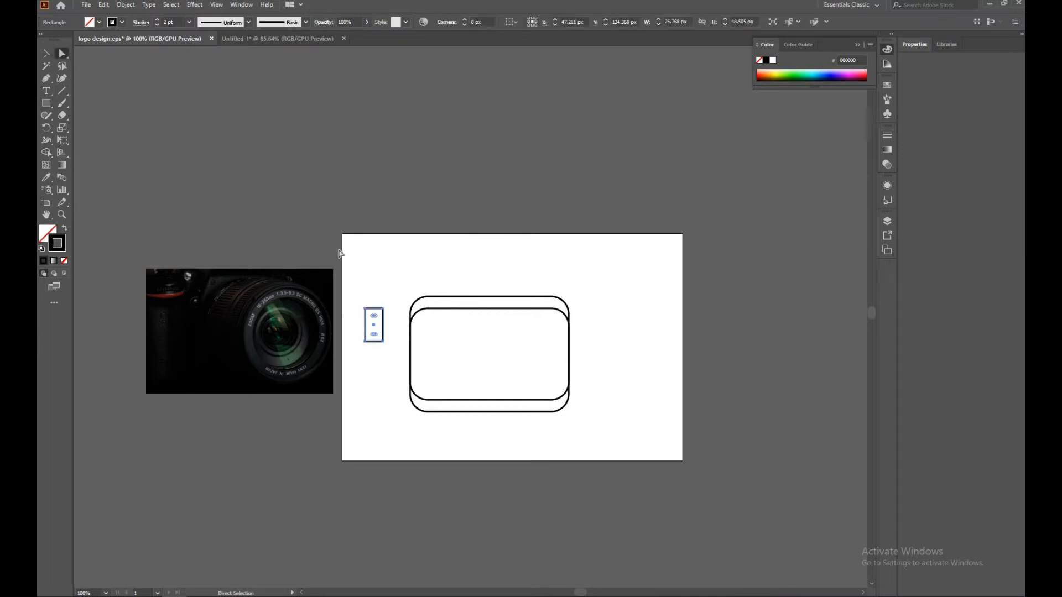
click(362, 295)
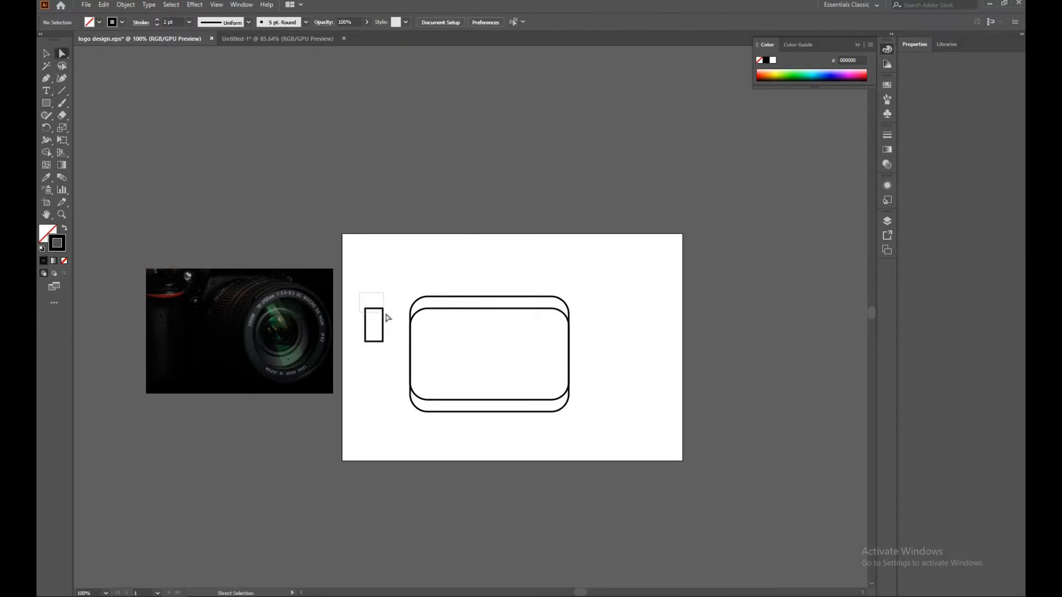
click(383, 313)
drag(374, 318, 375, 324)
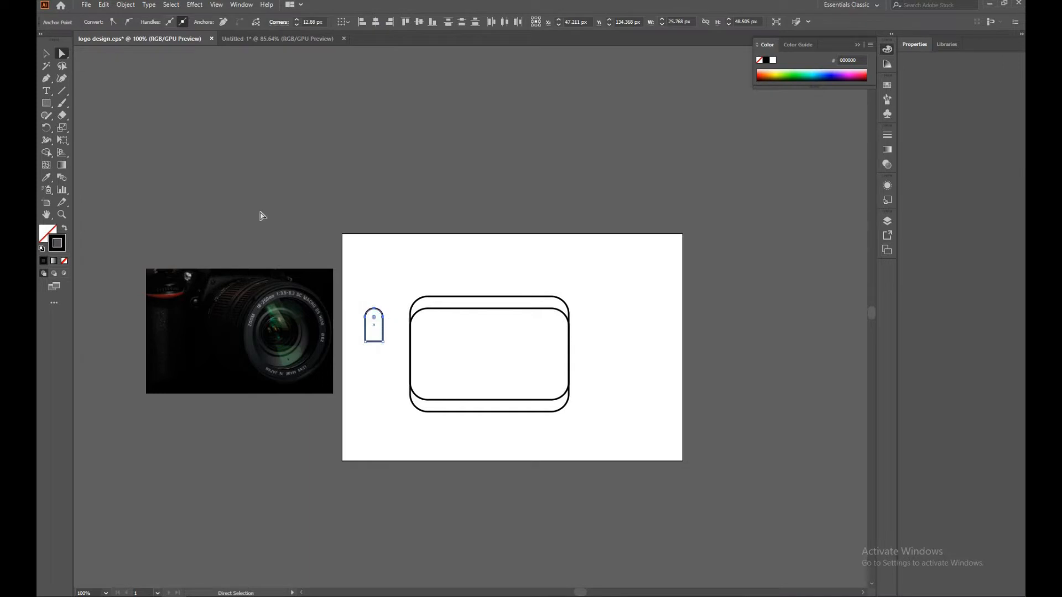
Move the round-topped shape onto the upper-left edge of the camera body as the shutter button.
click(45, 55)
click(407, 306)
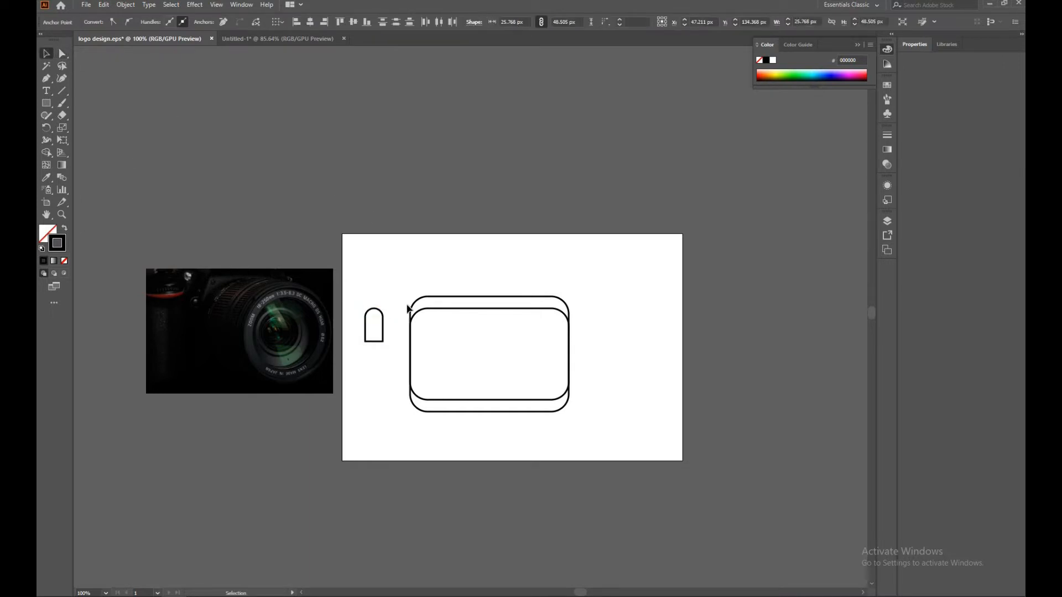
drag(384, 323, 446, 298)
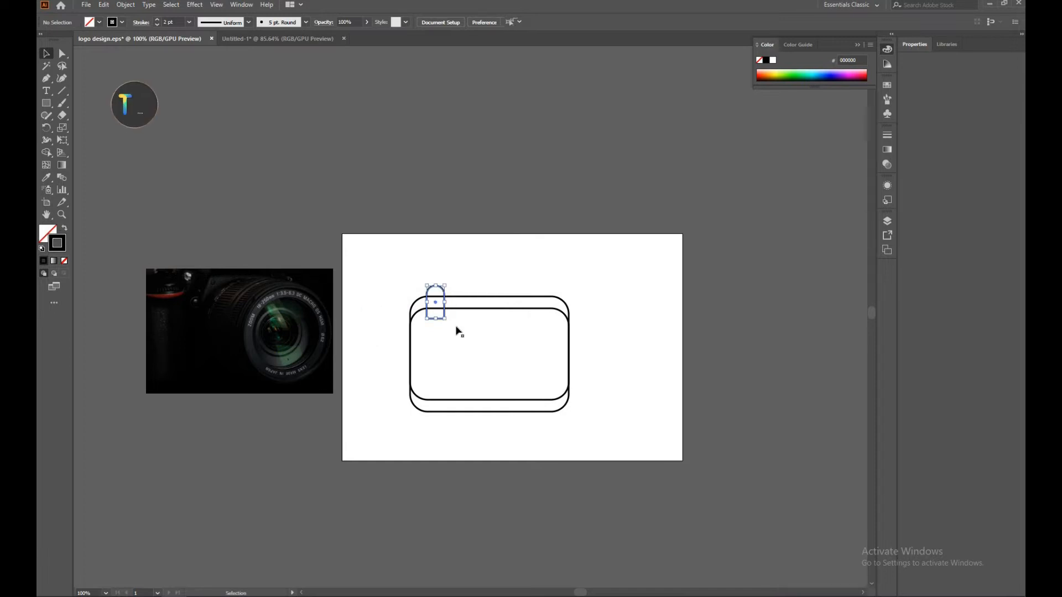
click(450, 230)
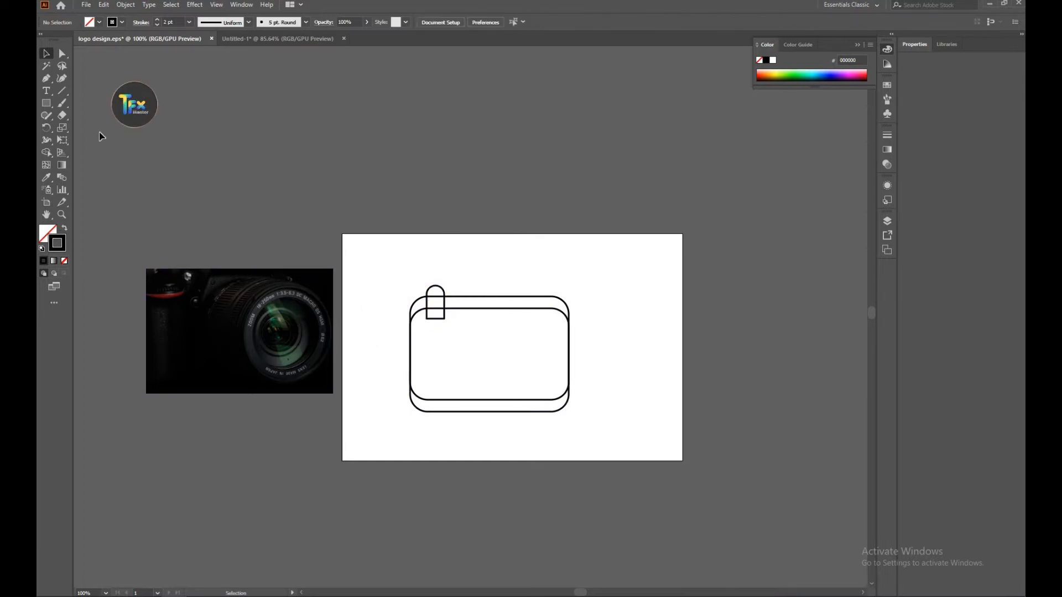
click(47, 104)
drag(188, 135, 235, 180)
key(Delete)
Draw a circle about 74 px in diameter in the empty area above the camera photo with the Ellipse tool.
drag(53, 105, 89, 138)
drag(51, 108, 115, 125)
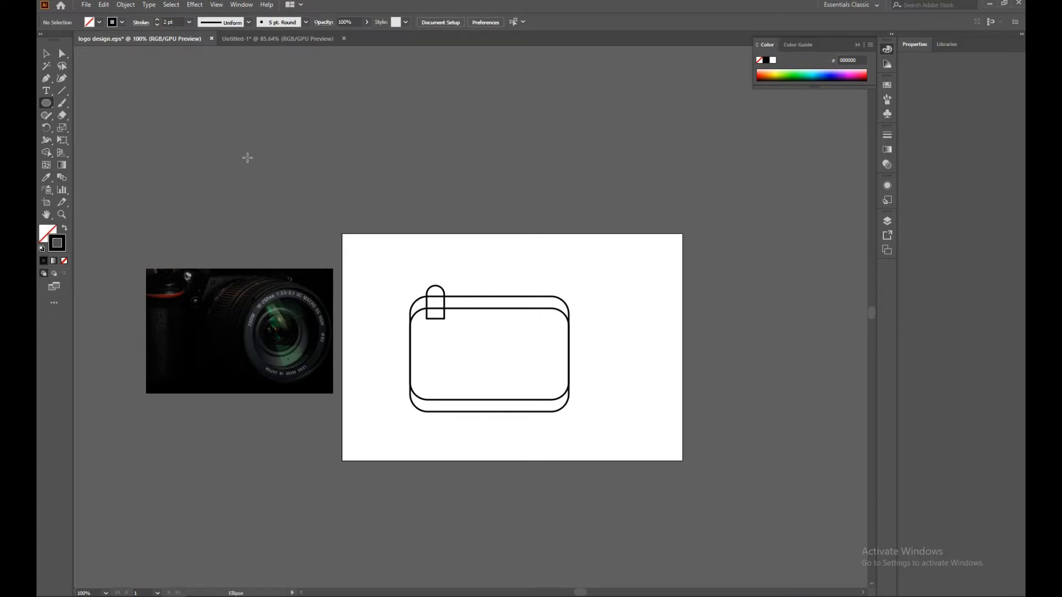
drag(242, 158, 292, 207)
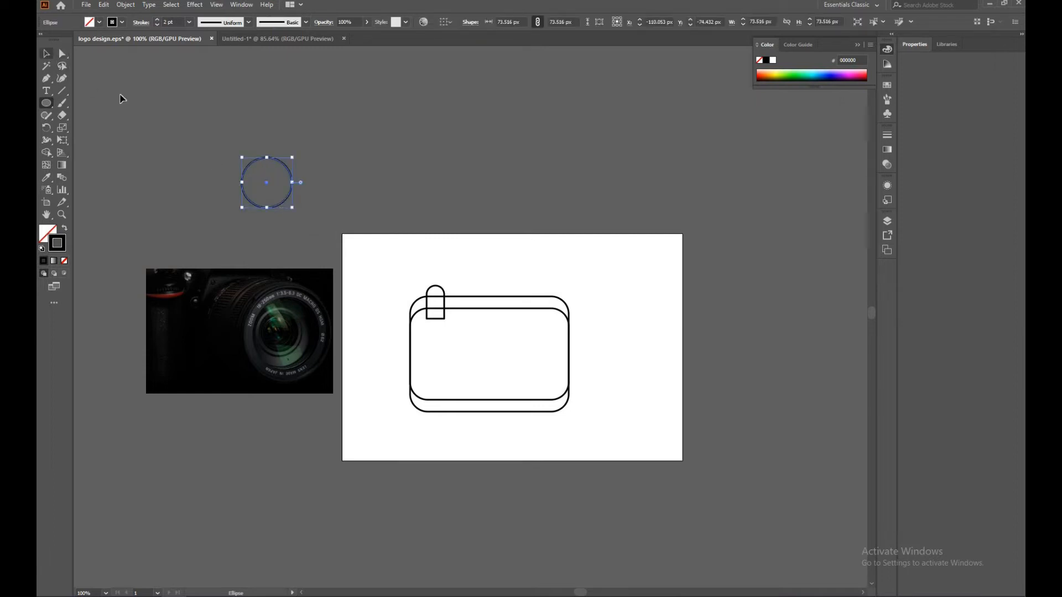
key(v)
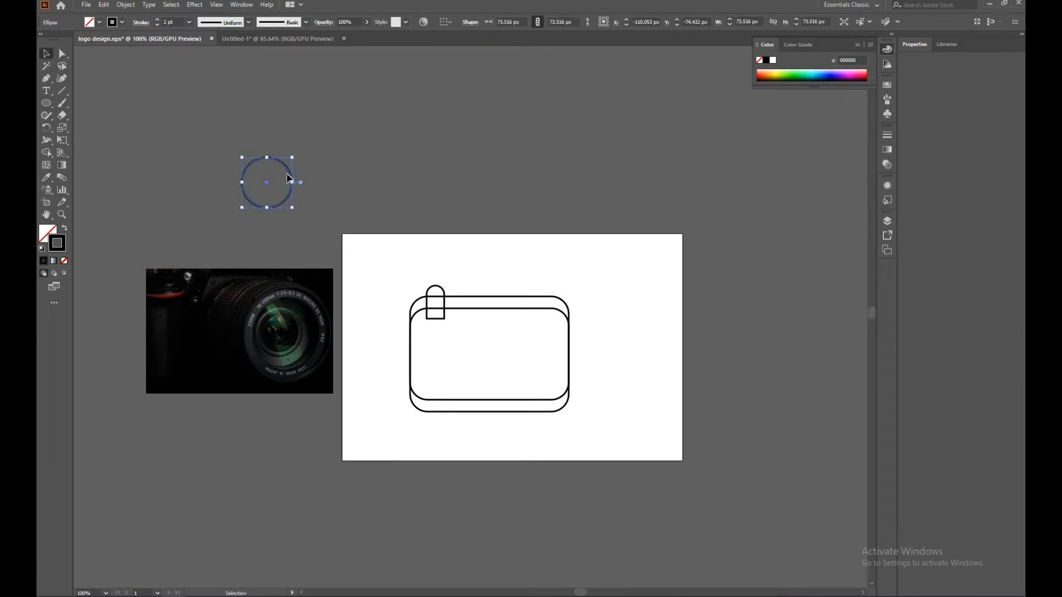
Move the circle into the middle of the camera body as the lens, centred horizontally and raised slightly.
drag(288, 176, 509, 346)
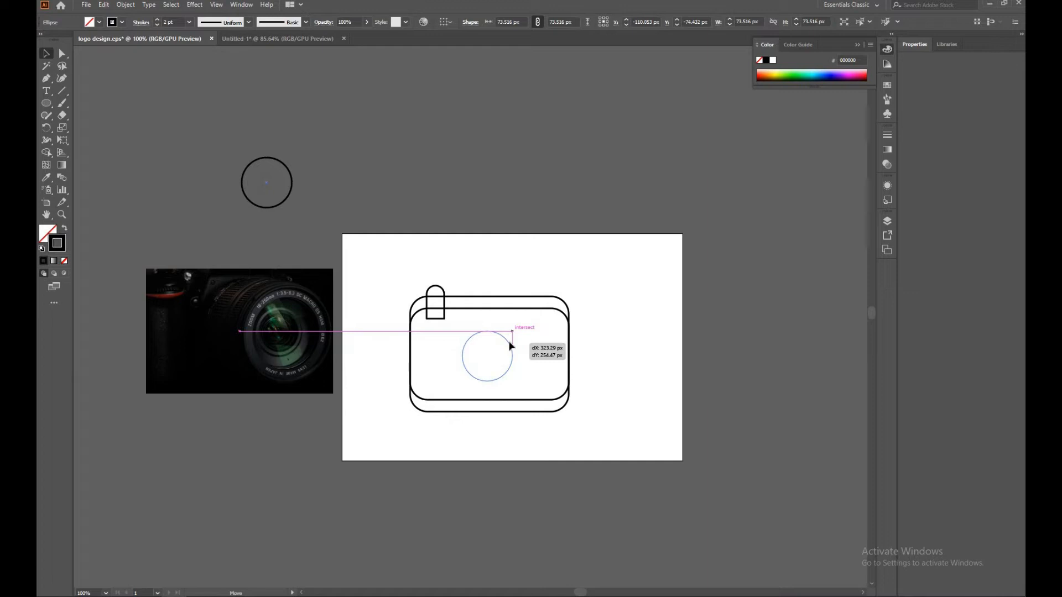
drag(509, 347, 512, 350)
ctrl+click(501, 372)
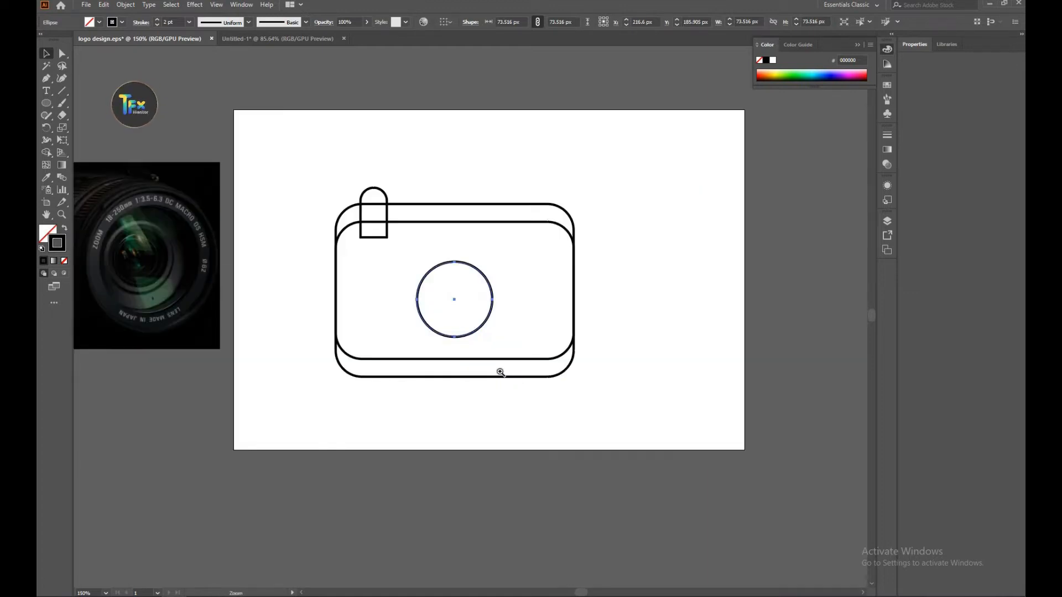
drag(474, 270, 475, 264)
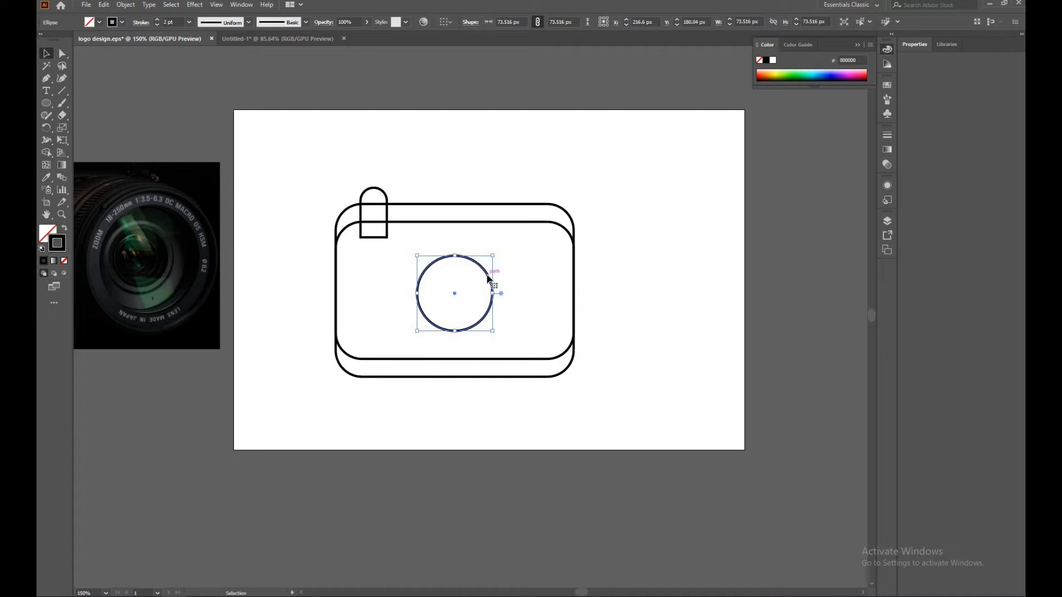
Create a smaller copy of the lens circle, about 57 px in diameter, and nudge it until it sits concentric inside the original.
drag(488, 306, 471, 322)
key(Right)
key(Right)
key(Right)
key(Right)
key(Right)
key(Right)
key(Right)
key(Right)
key(Up)
key(Up)
drag(481, 324, 485, 324)
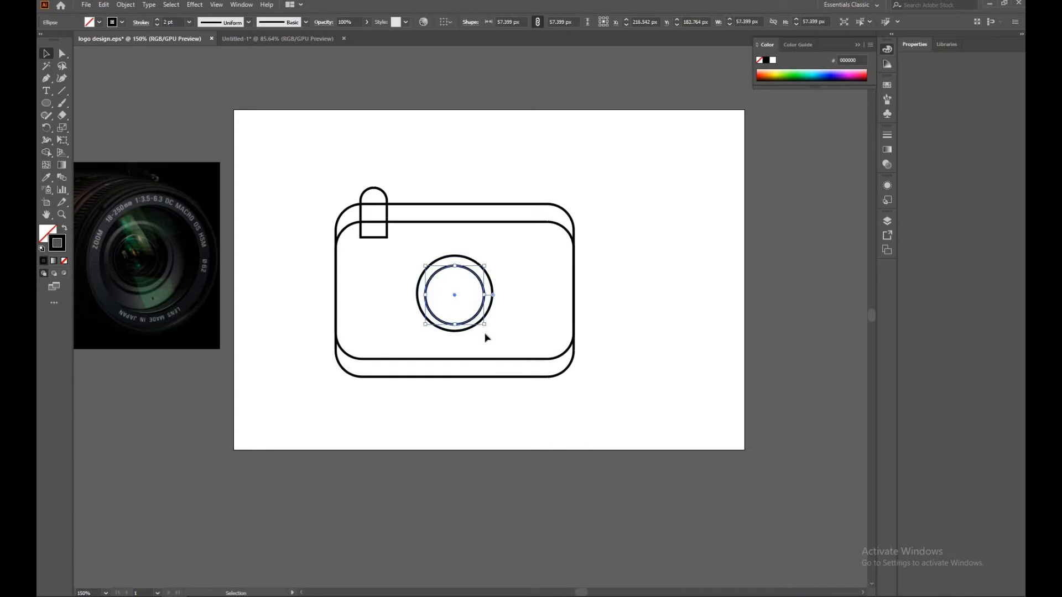
key(Left)
key(Up)
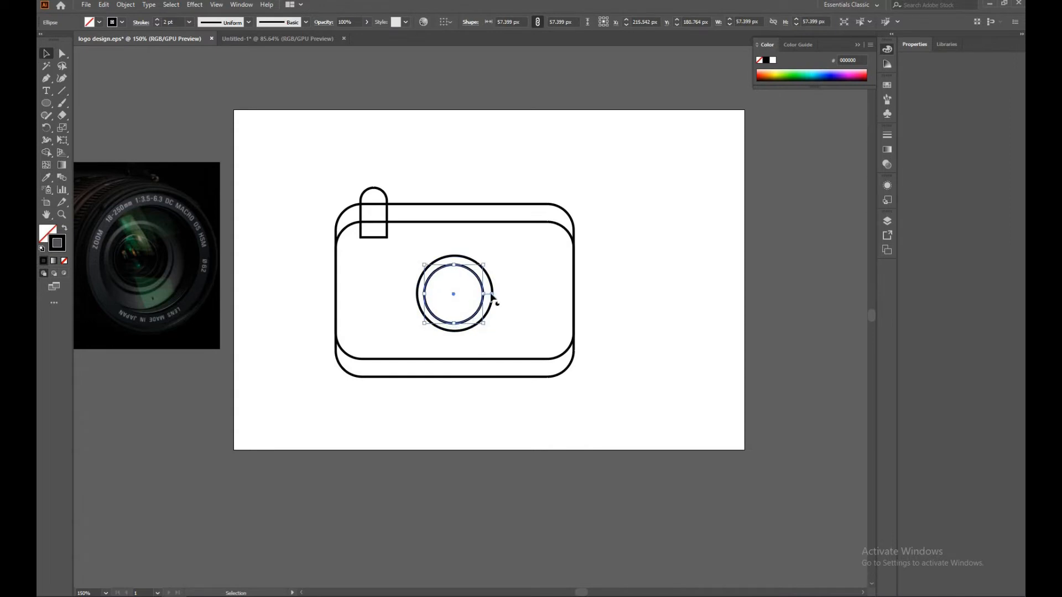
drag(492, 299, 493, 299)
click(465, 236)
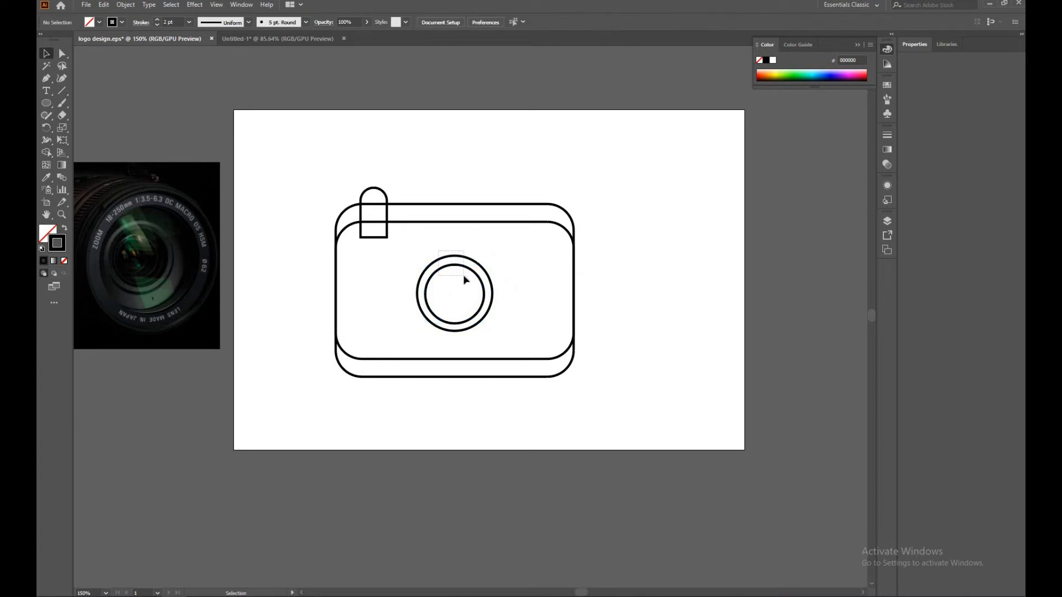
Delete the inner circle's right and lower anchor points, leaving only the upper-left quarter arc as a lens highlight.
drag(465, 279, 466, 280)
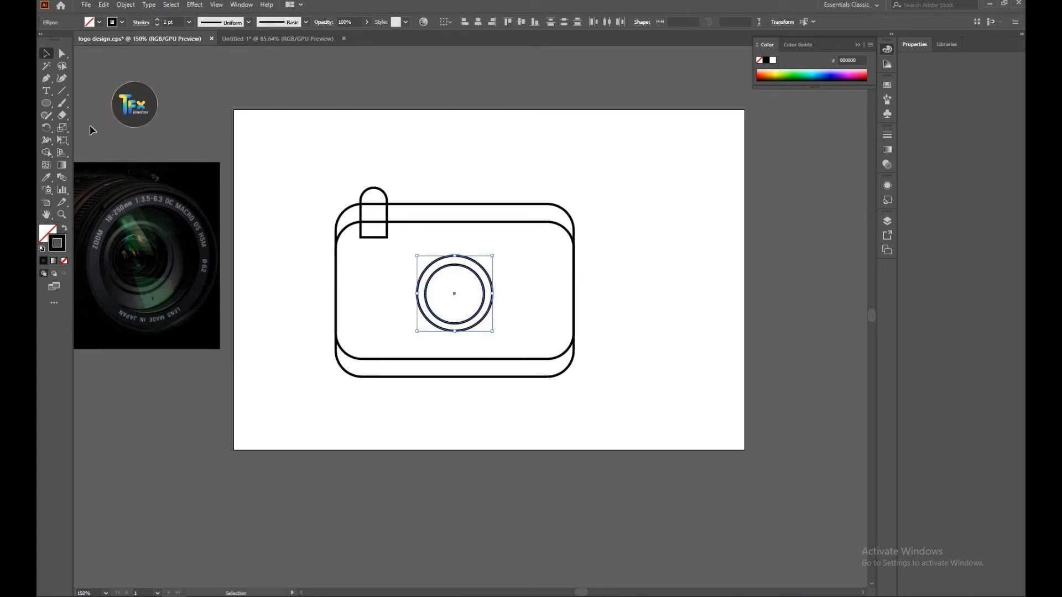
click(62, 53)
click(484, 294)
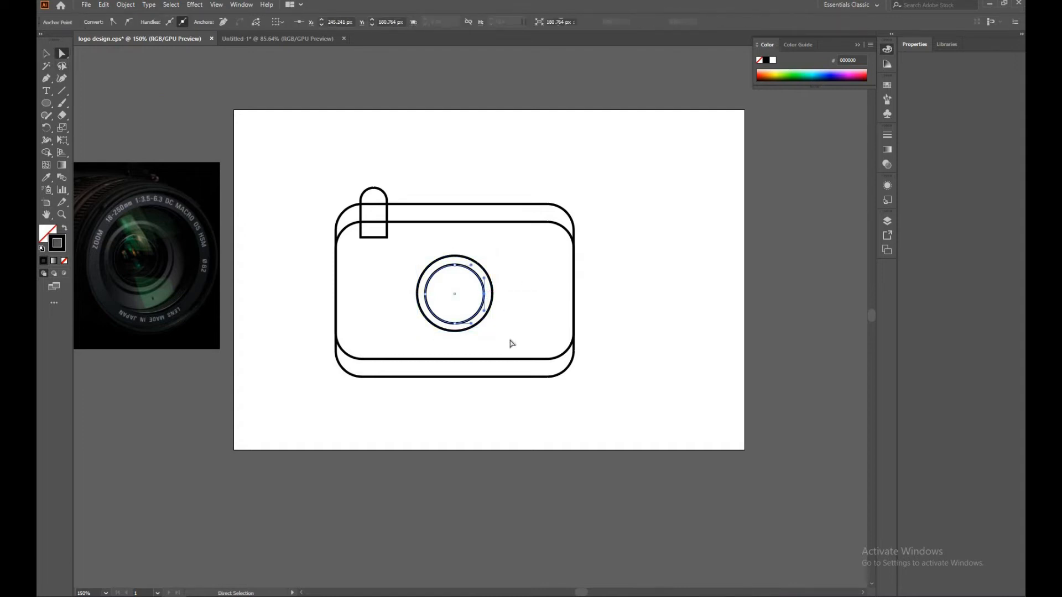
key(Delete)
click(455, 324)
key(Delete)
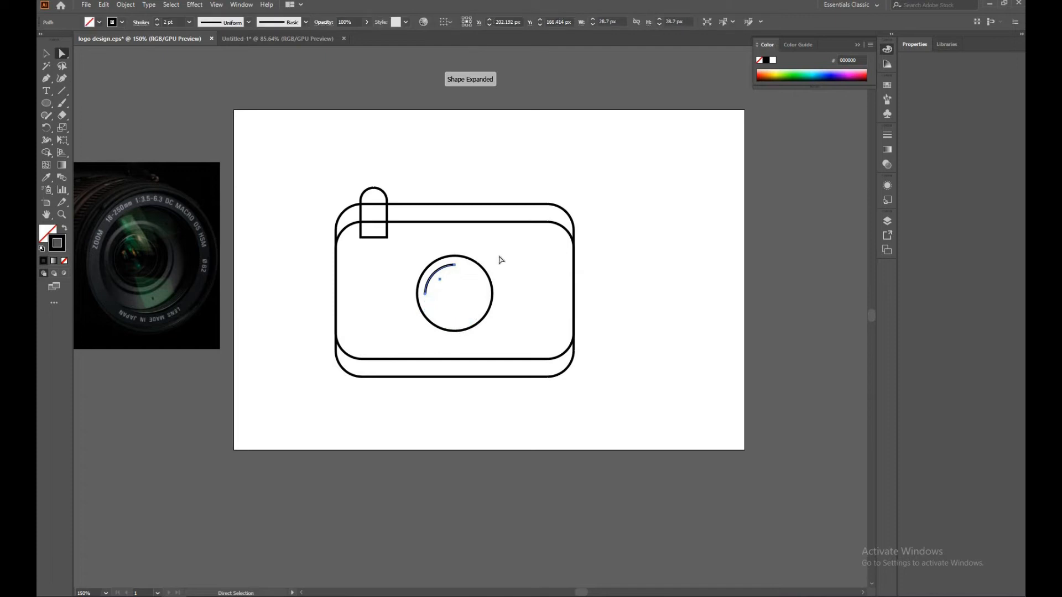
click(446, 181)
Select all the camera shapes and remove the strip along the body's lower edge with the Shape Builder tool.
click(47, 55)
drag(335, 178, 598, 420)
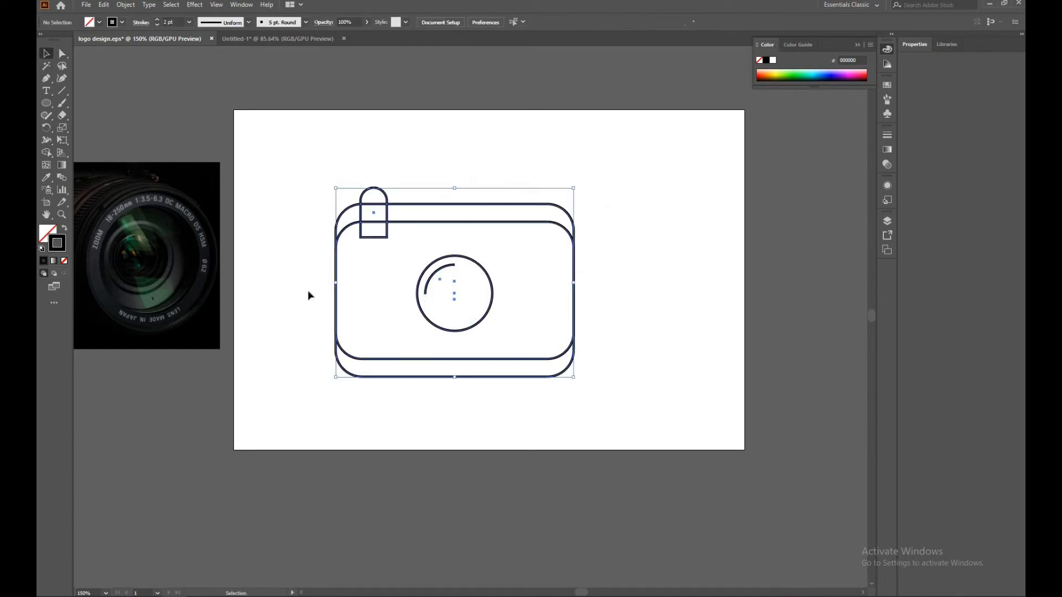
click(48, 153)
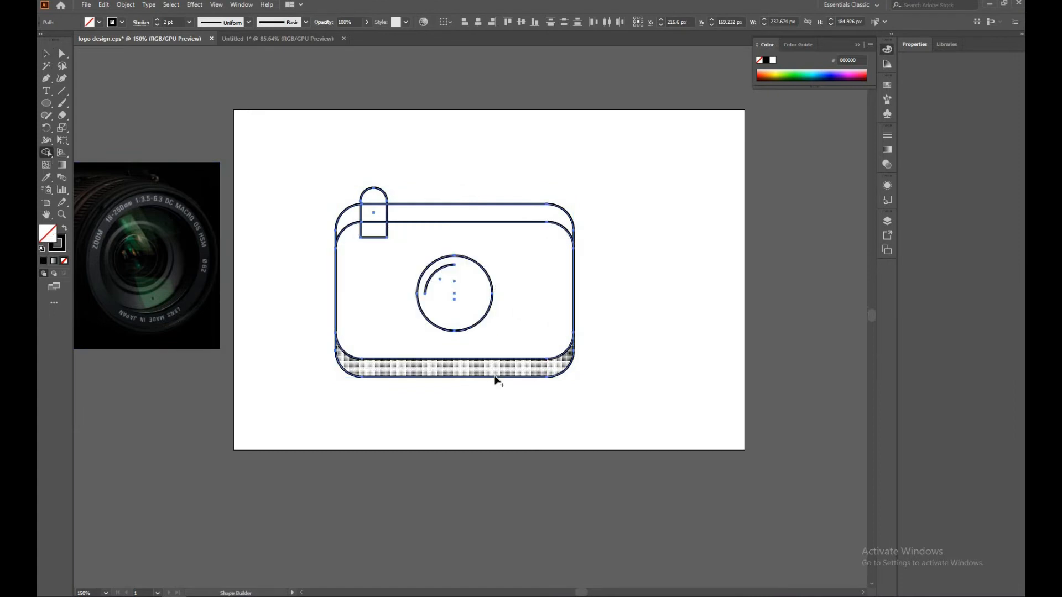
alt+click(430, 370)
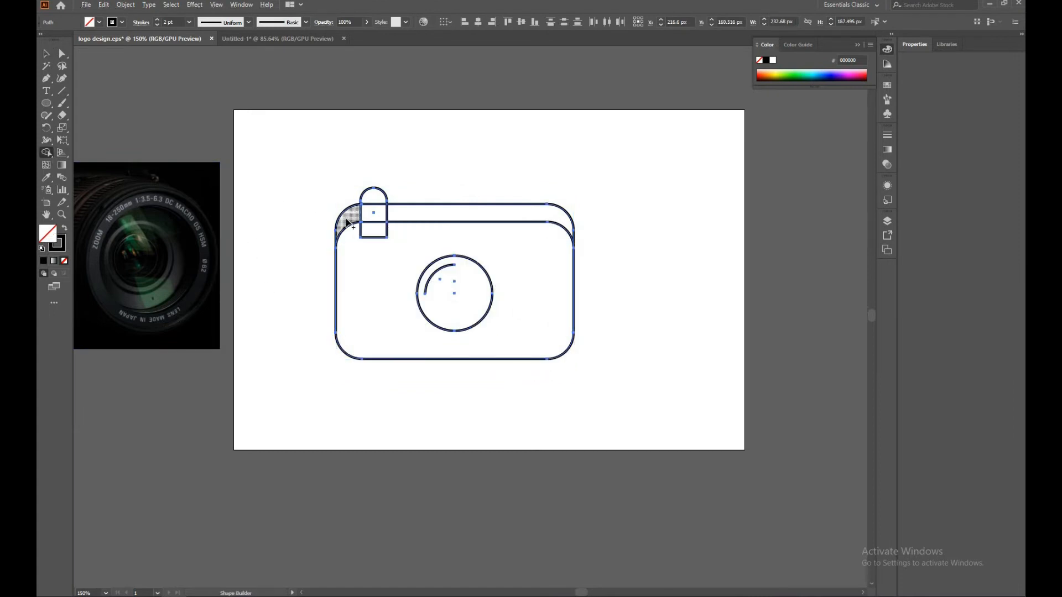
Remove the shutter button's inner lines with the Shape Builder tool so it merges with the camera's upper strip, and deselect everything.
click(378, 221)
alt+click(377, 239)
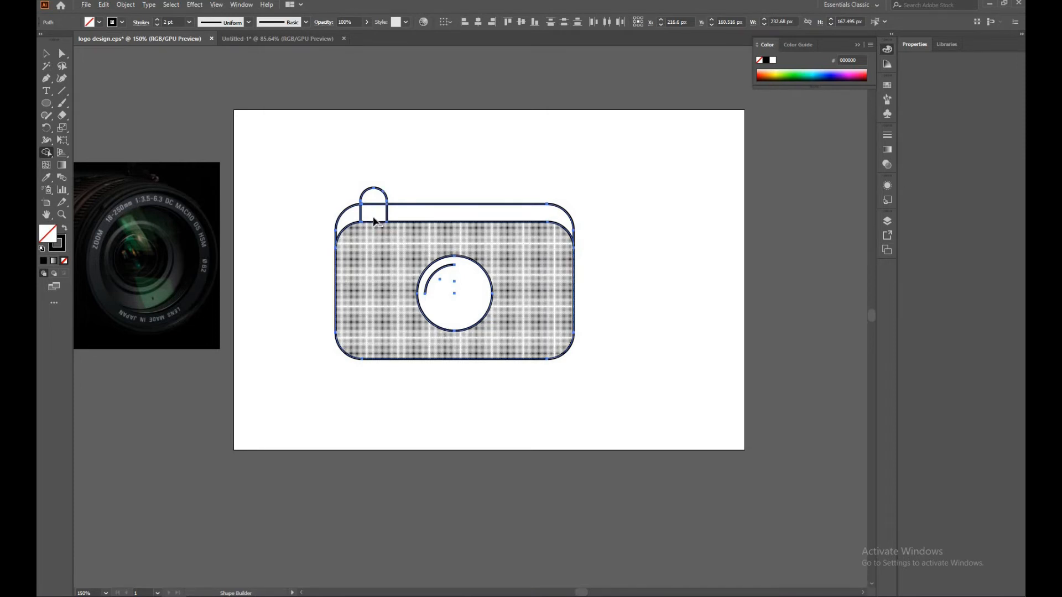
alt+click(387, 217)
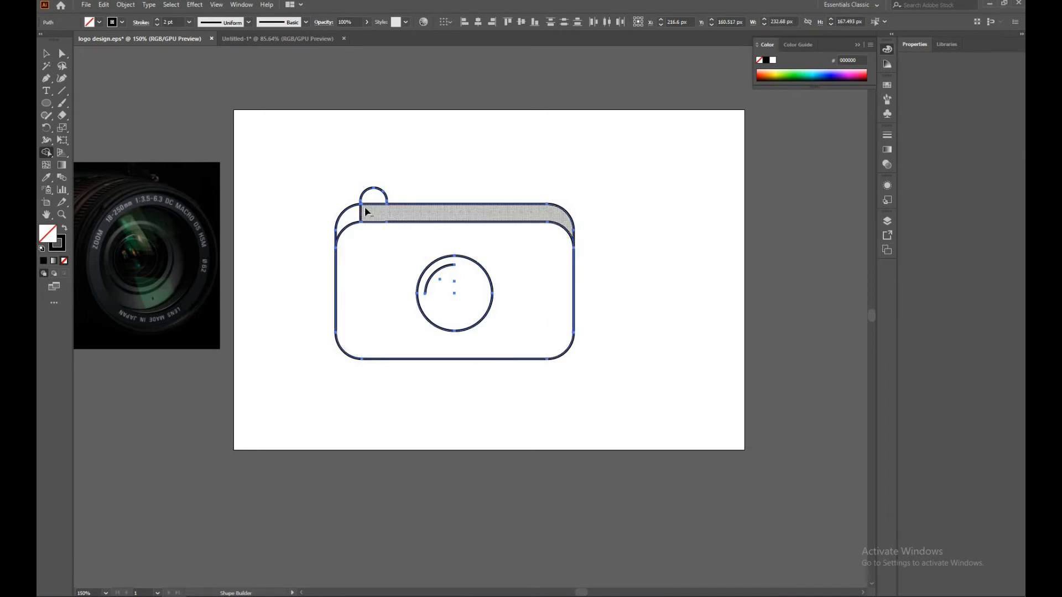
click(368, 209)
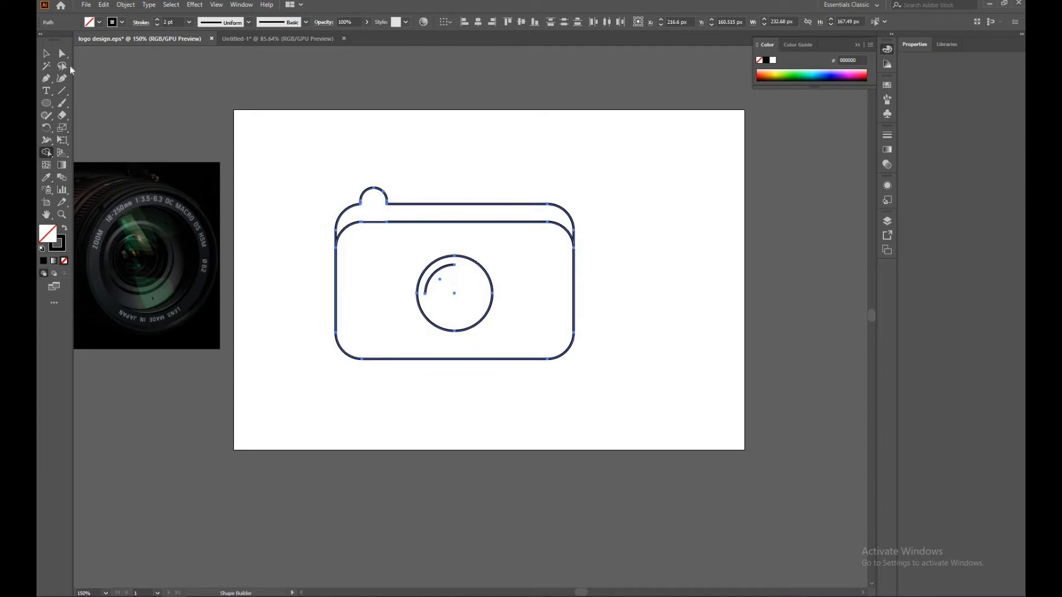
click(46, 54)
click(469, 165)
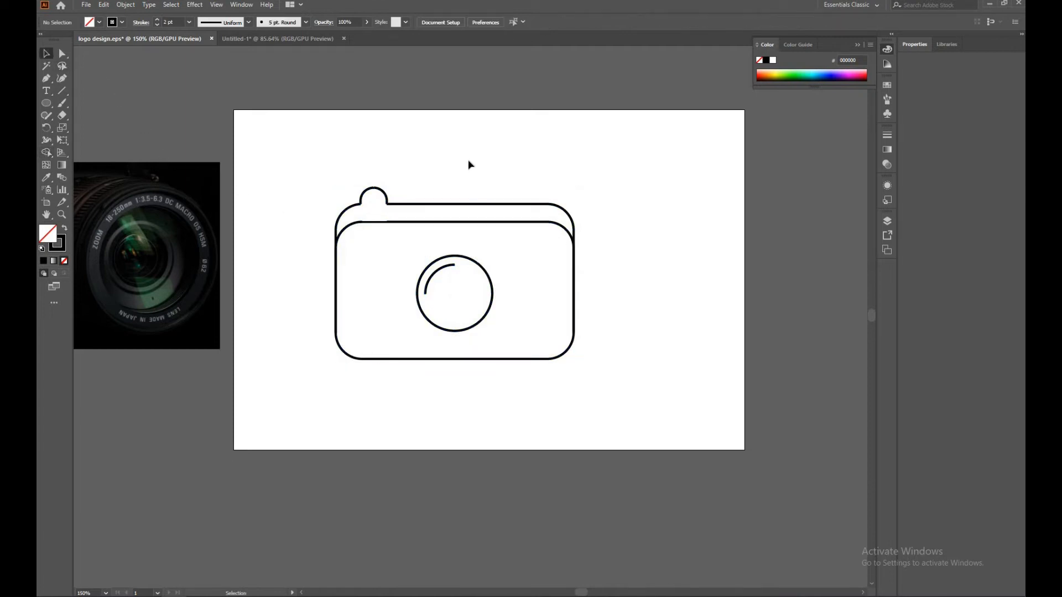
Shrink the camera drawing to about 162 by 117 px and move it off the artboard, just above its upper edge.
key(ctrl+minus)
key(ctrl+minus)
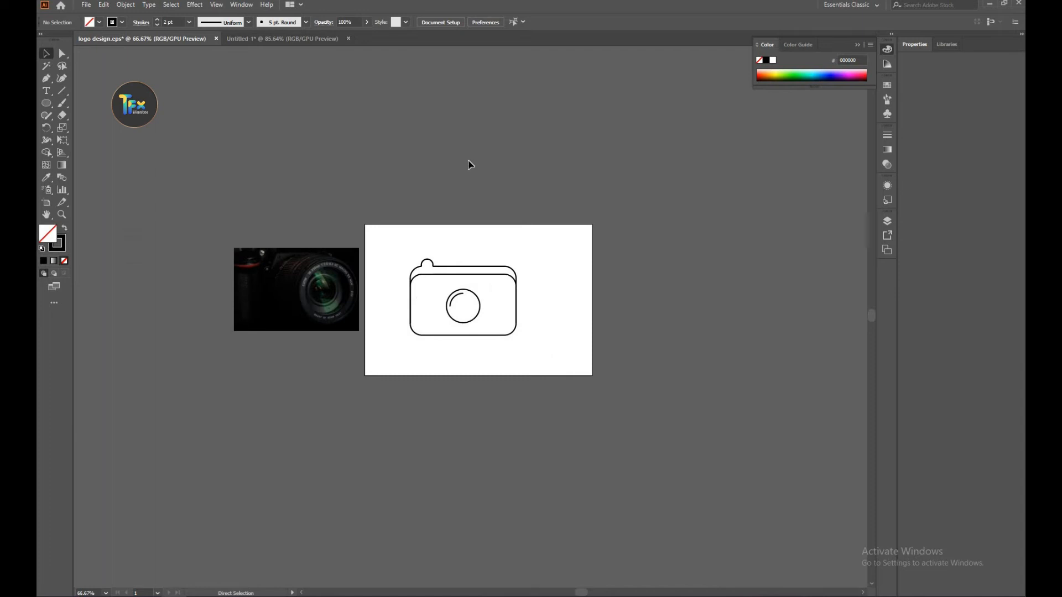
drag(513, 324, 519, 215)
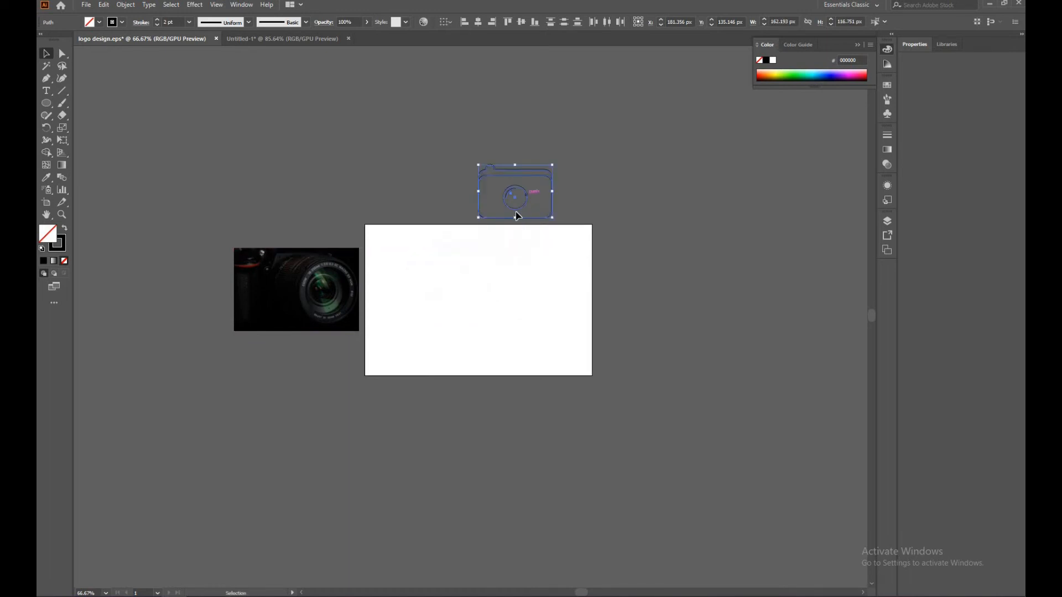
Align the camera photo with the artboard's upper-left corner and enlarge it to cover the whole artboard.
drag(270, 266, 399, 242)
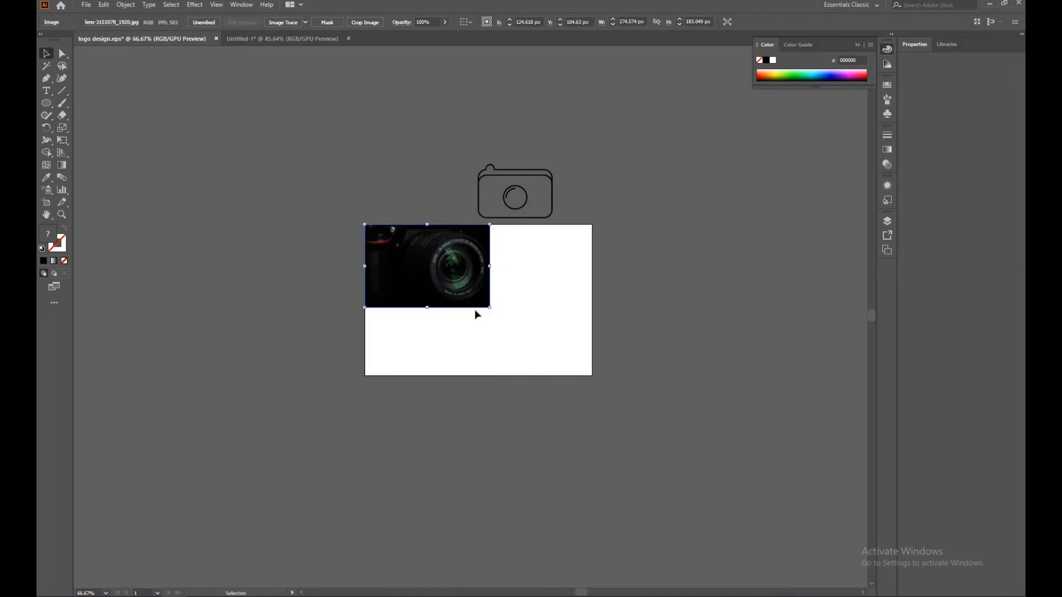
drag(493, 311, 593, 389)
click(372, 211)
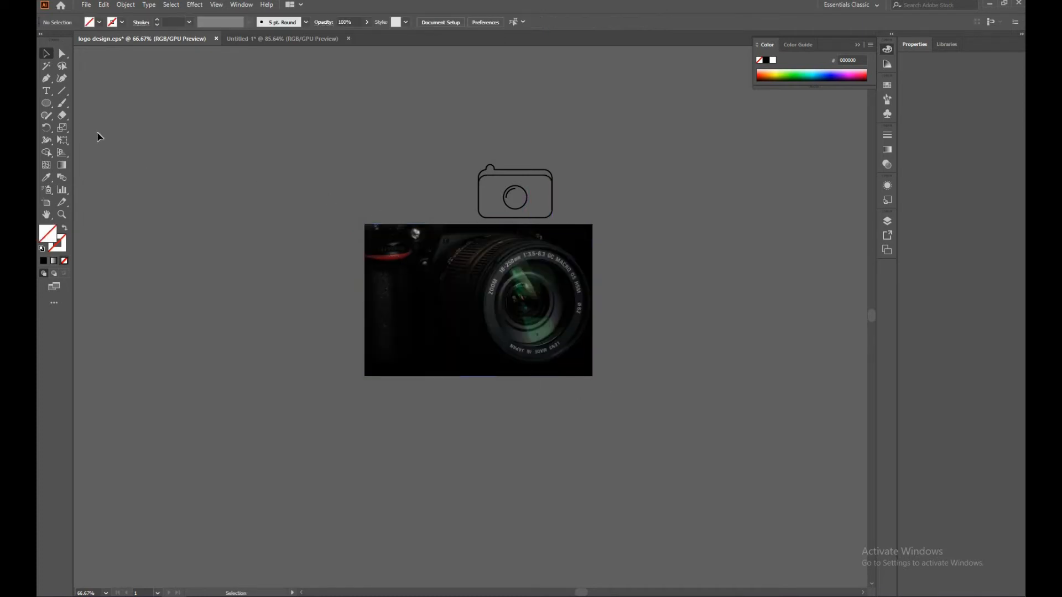
Draw a 500 by 333.333 px rectangle over the photo and fill it with black.
drag(52, 109, 75, 105)
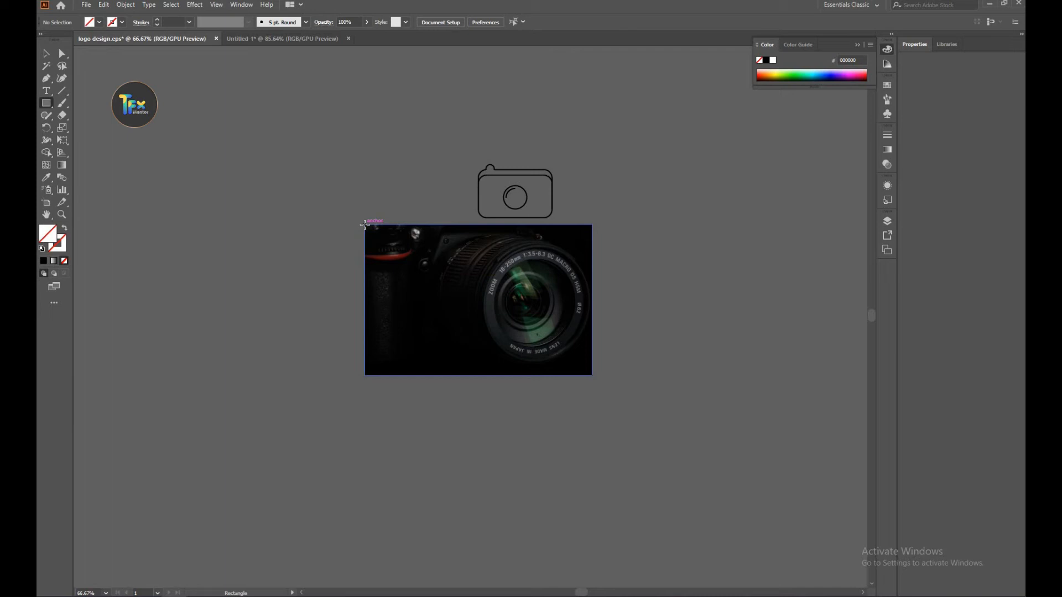
drag(365, 225, 592, 376)
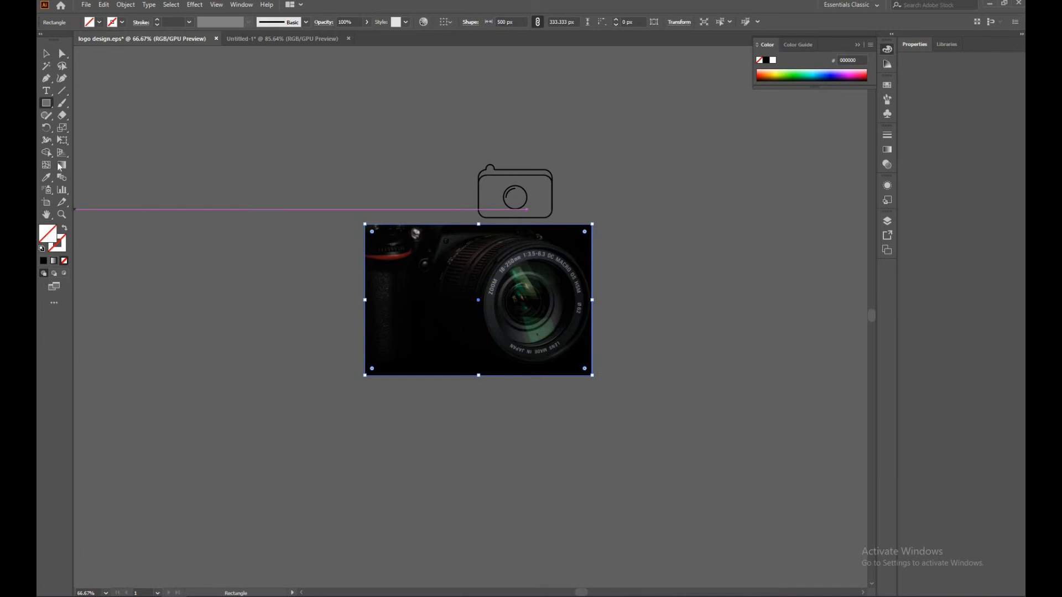
click(43, 261)
click(47, 53)
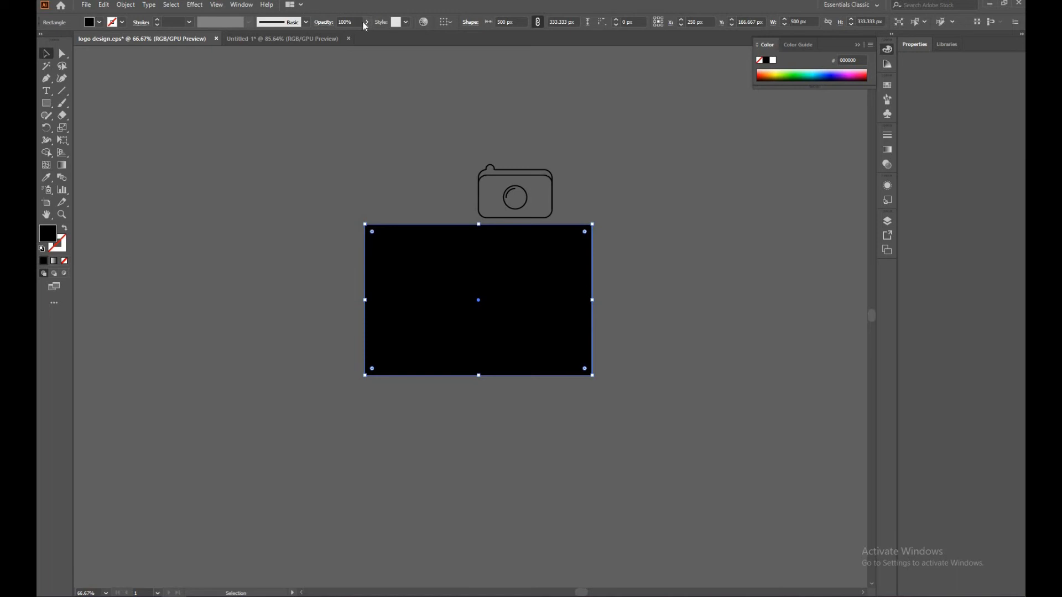
Lower the black rectangle's opacity to 59% so the photo shows through darkened.
click(355, 36)
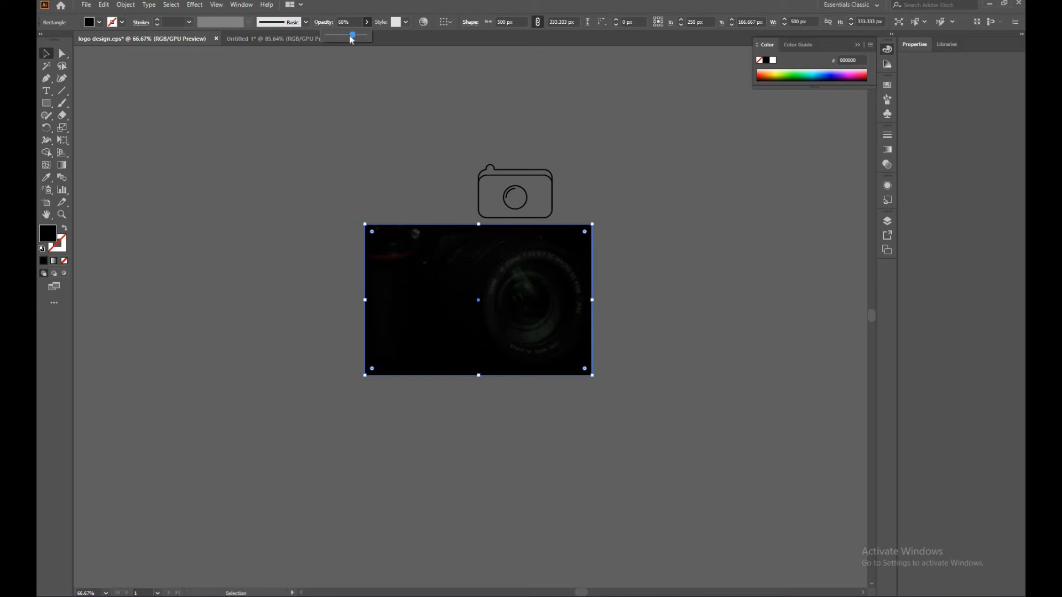
key(Left)
drag(349, 44, 349, 45)
click(383, 144)
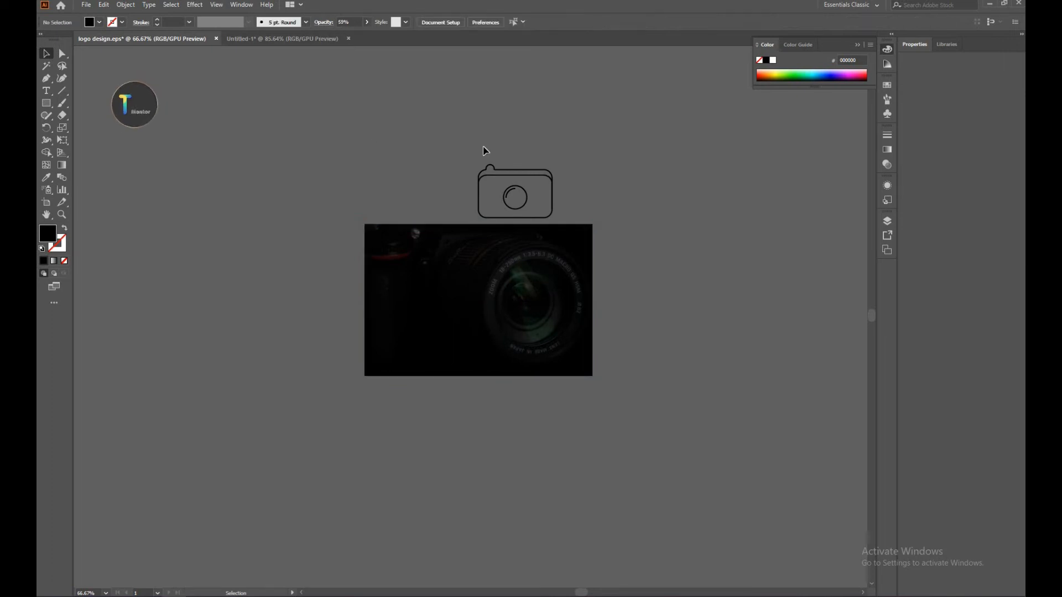
Select the camera drawing and set its stroke colour to white, FFFFFF.
click(553, 218)
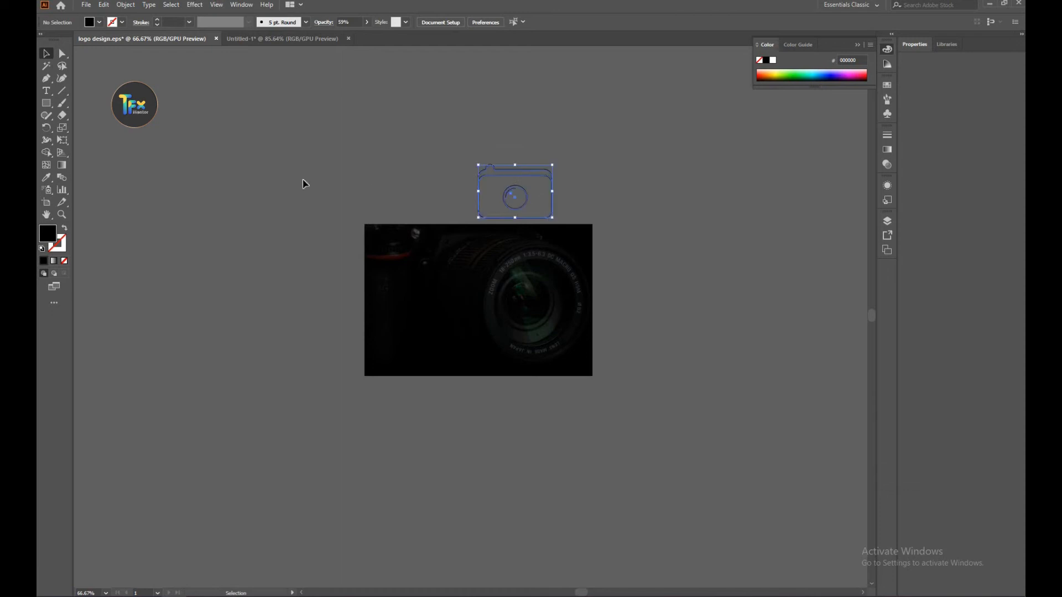
click(65, 242)
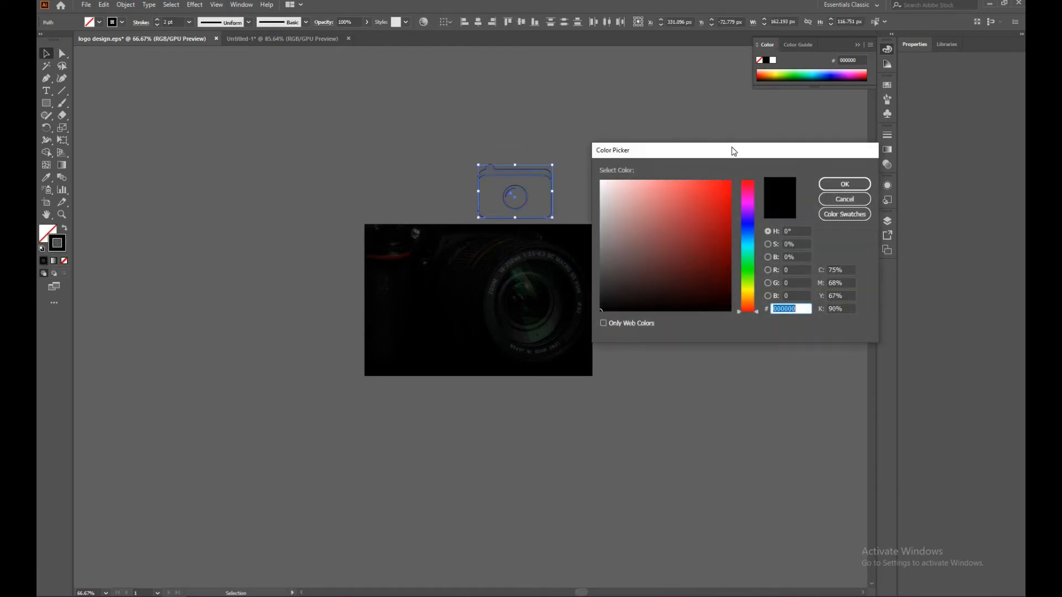
drag(609, 181, 593, 176)
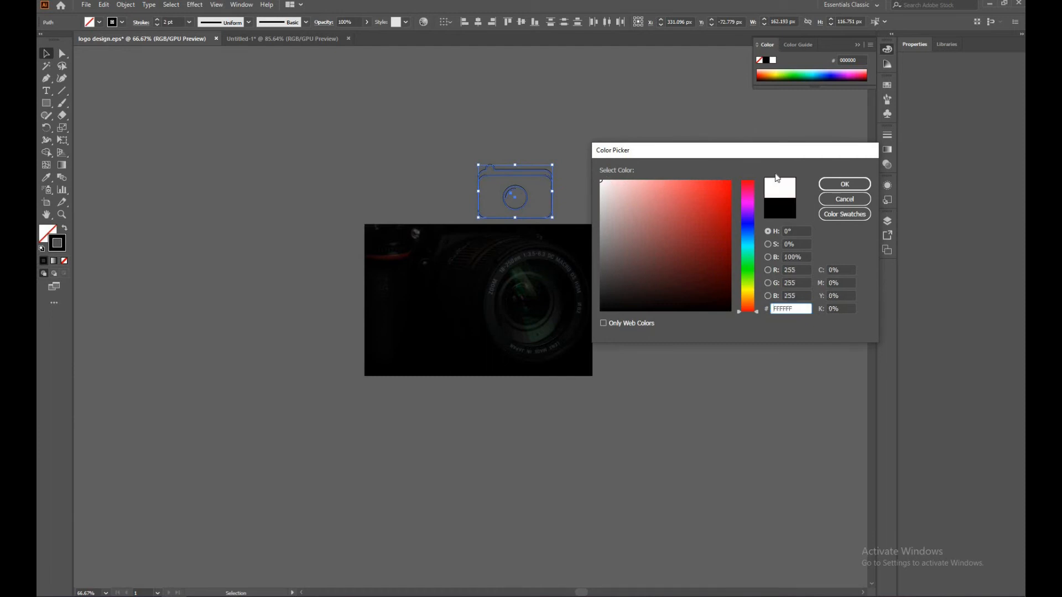
click(839, 185)
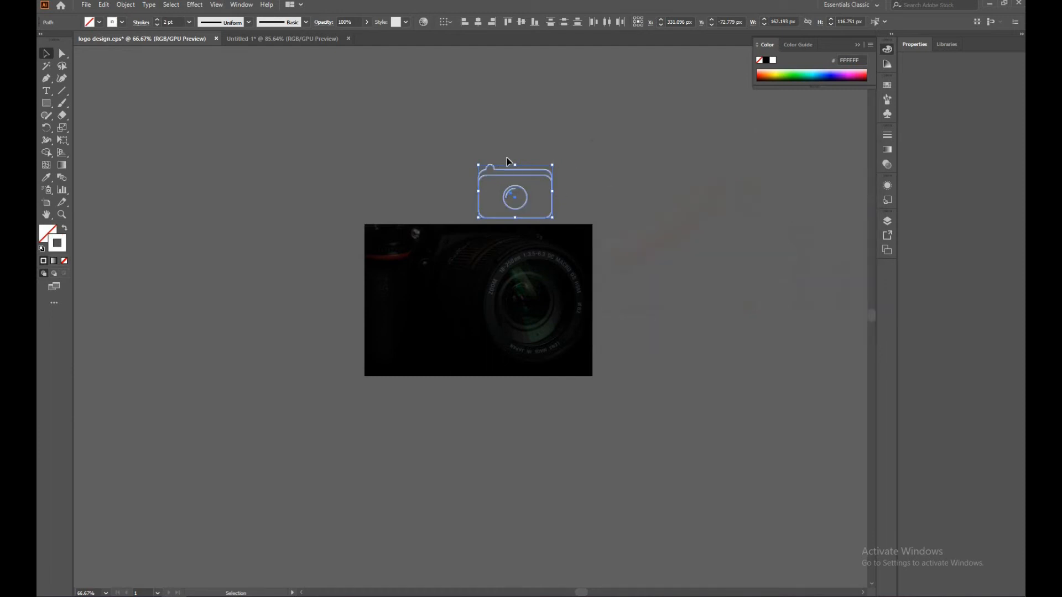
Shift the white camera drawing slightly up and left above the artboard and group its shapes.
click(490, 150)
click(552, 212)
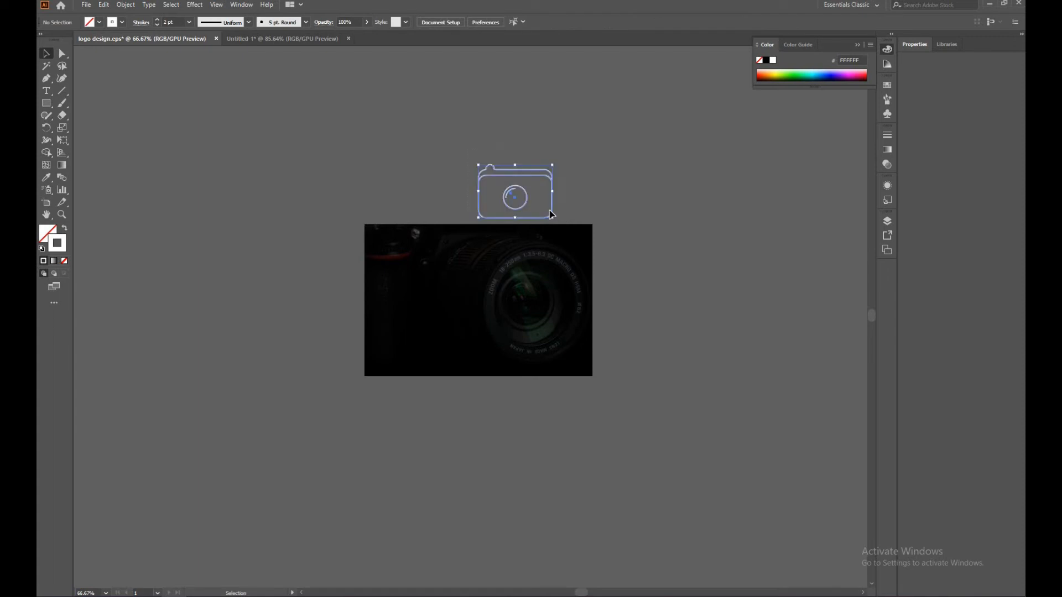
drag(552, 213, 531, 200)
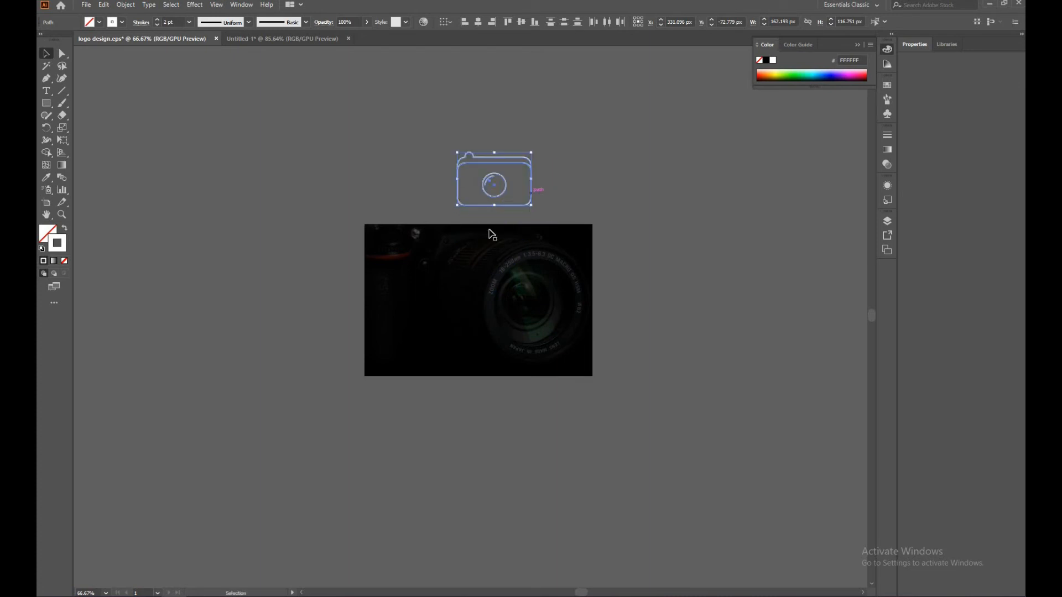
click(419, 273)
click(408, 156)
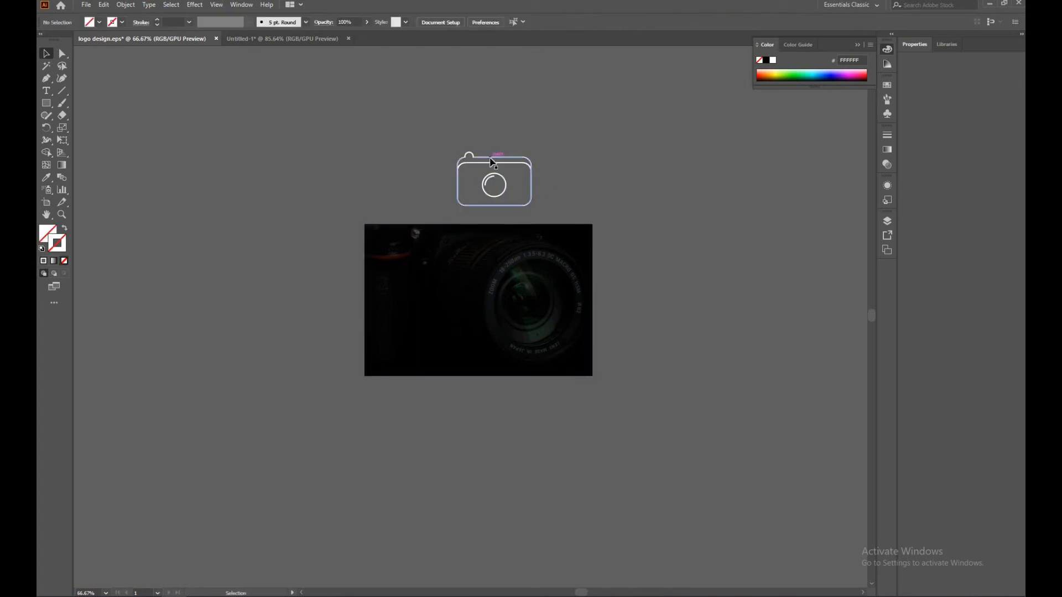
right_click(517, 186)
click(534, 250)
Move the camera group onto the darkened photo, enlarge it to about 229 px wide, and position it near the artboard's centre.
drag(493, 197, 546, 328)
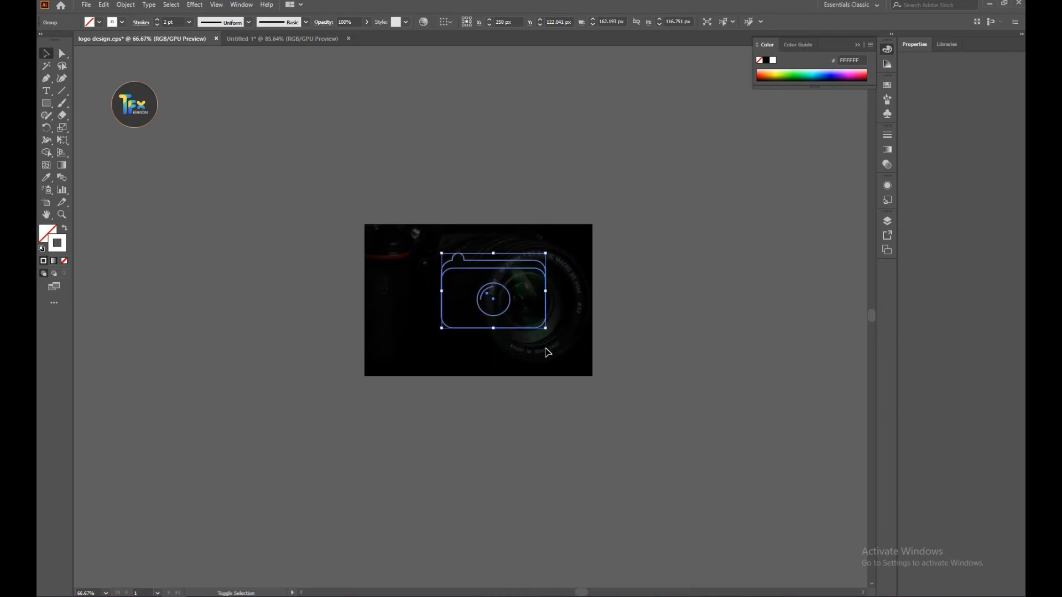
drag(543, 289, 529, 289)
click(512, 201)
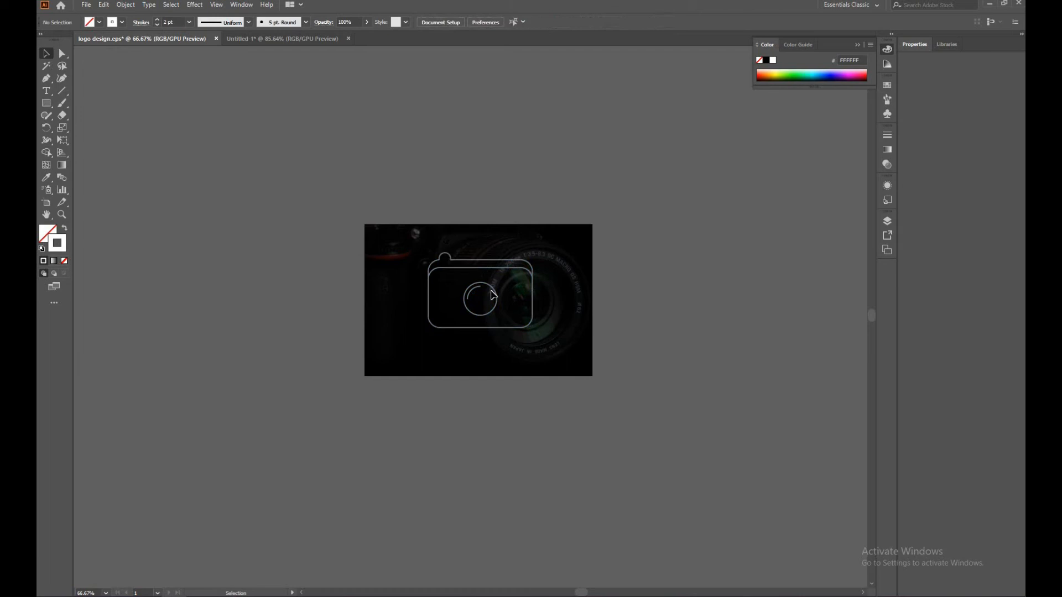
Scale the camera group down to about 203 by 146 px.
click(496, 272)
key(a)
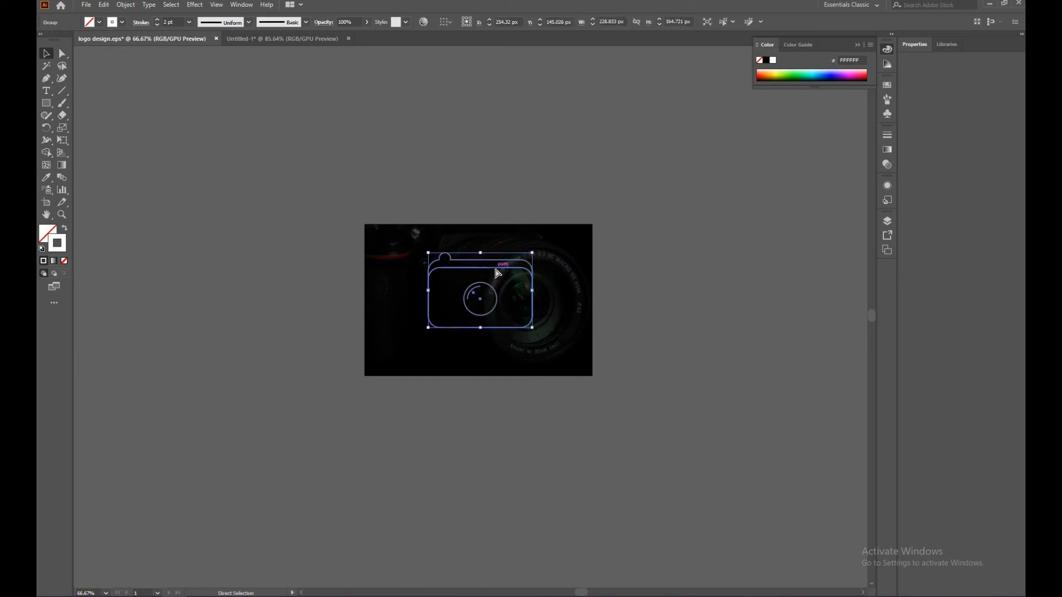
key(v)
click(497, 208)
click(509, 268)
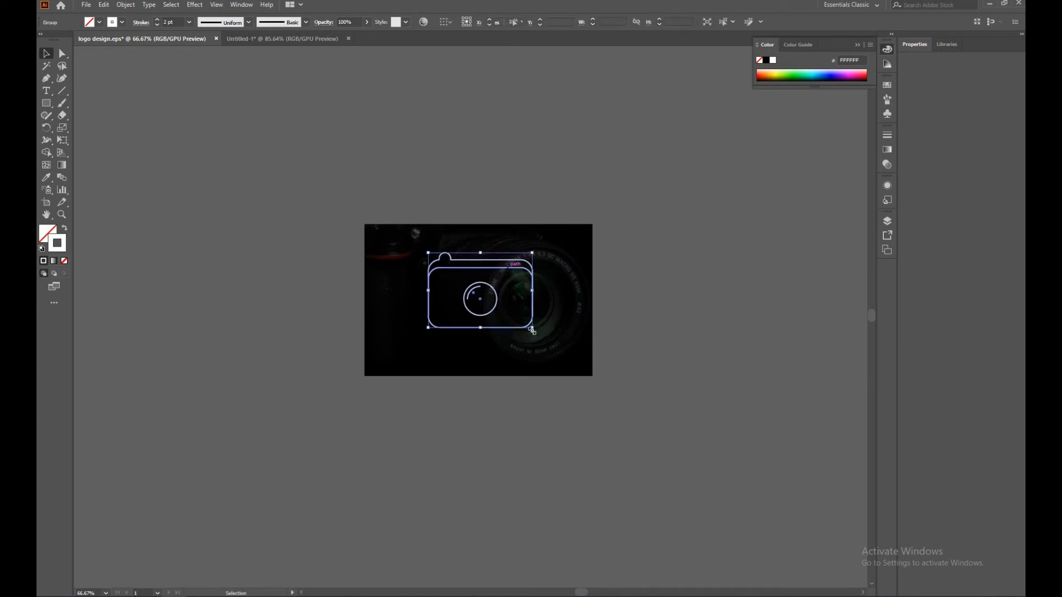
drag(532, 327, 522, 319)
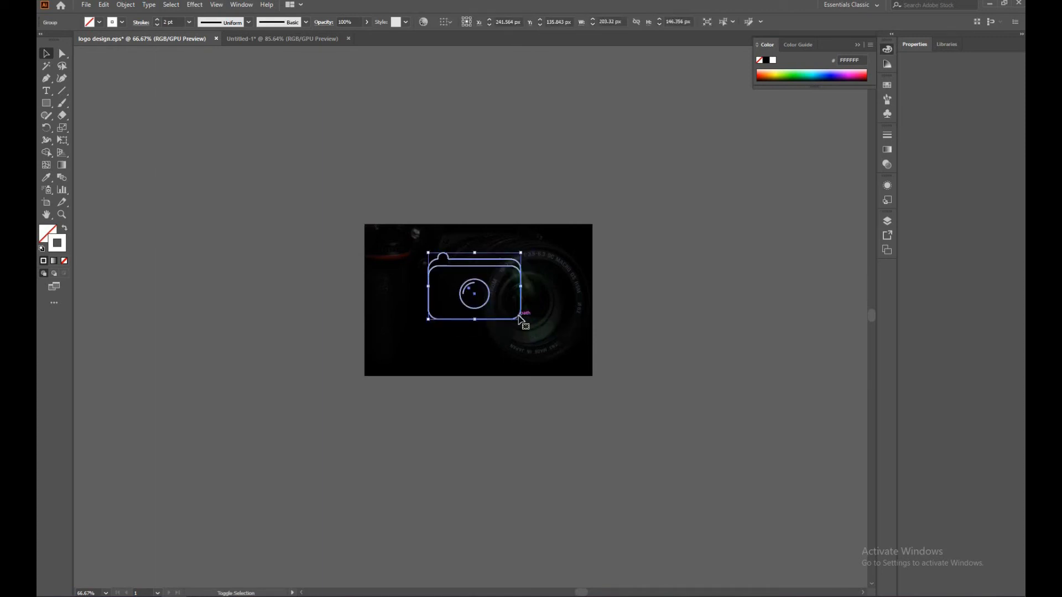
Nudge the camera group right to about X 259 px and deselect it.
key(Right)
key(Right)
key(Right)
key(Right)
key(Right)
key(Right)
key(Right)
key(Right)
key(Right)
key(Right)
key(Right)
key(Right)
key(Right)
key(Right)
key(Right)
key(Right)
key(Right)
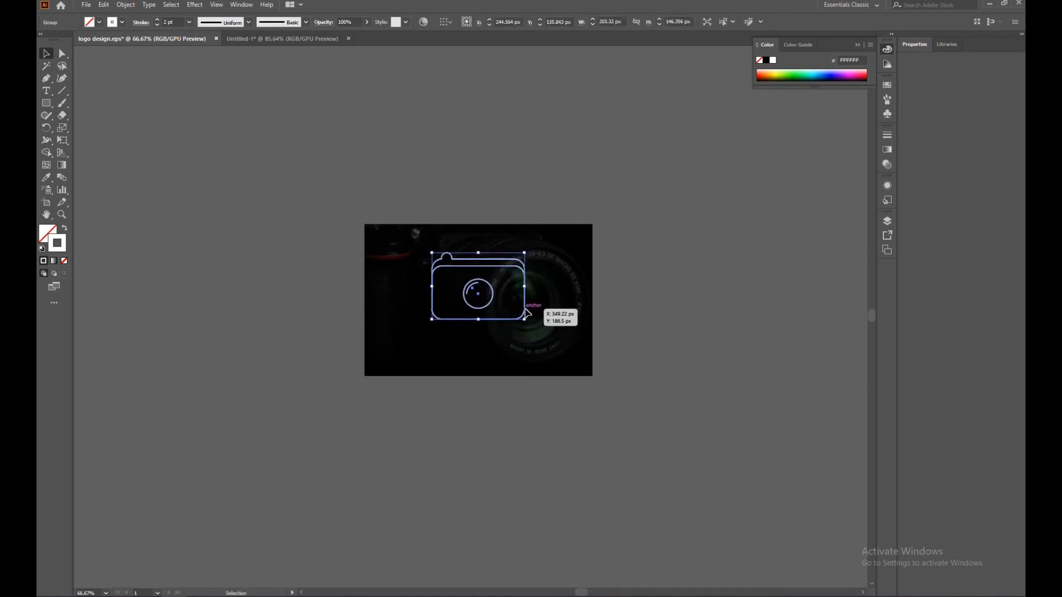
click(513, 200)
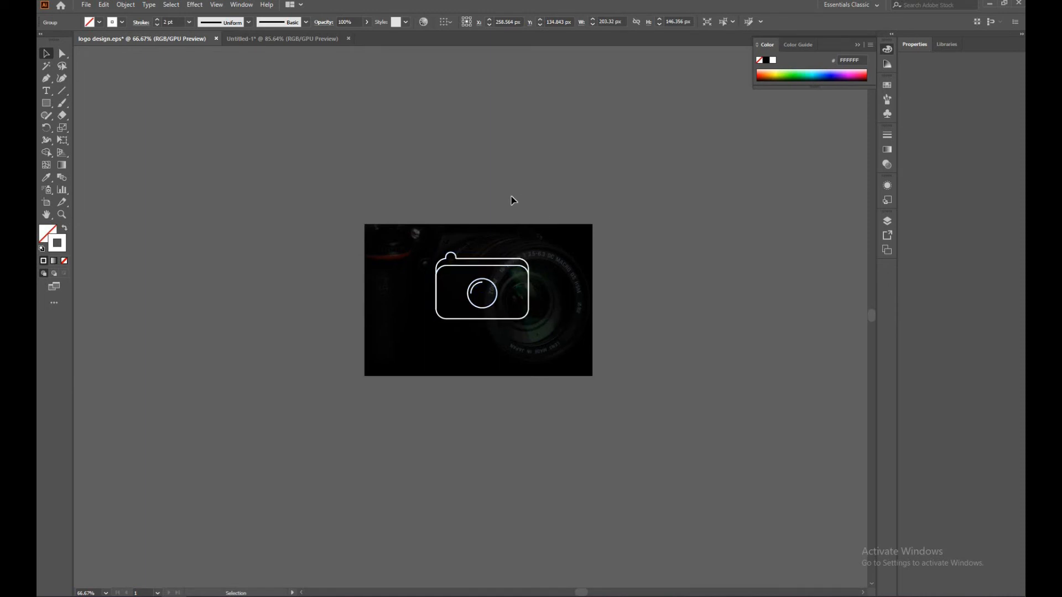
Add a line of placeholder text below the camera and set its font size to 19 pt.
click(47, 92)
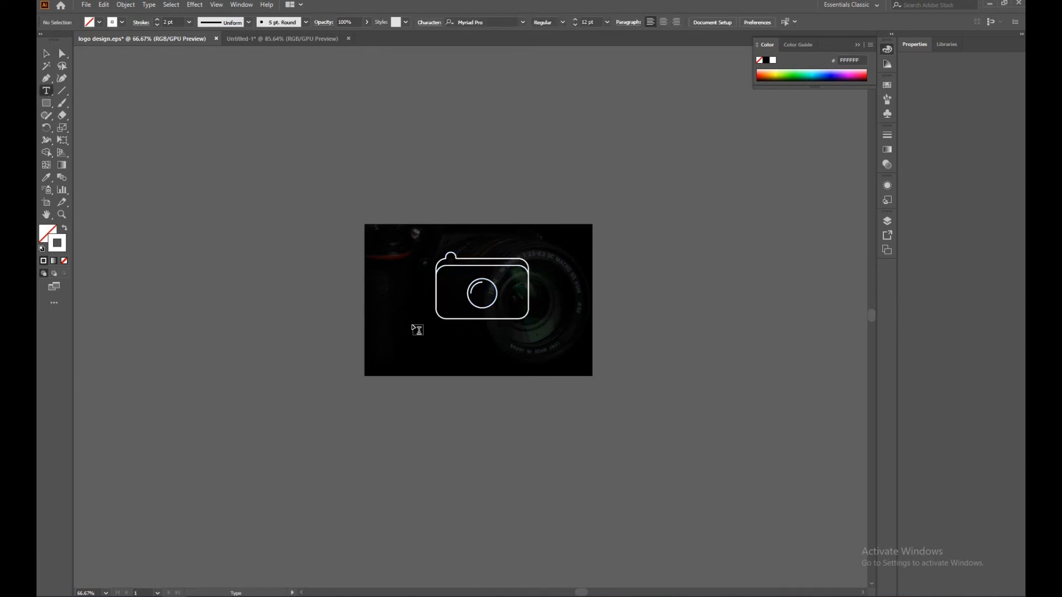
click(415, 343)
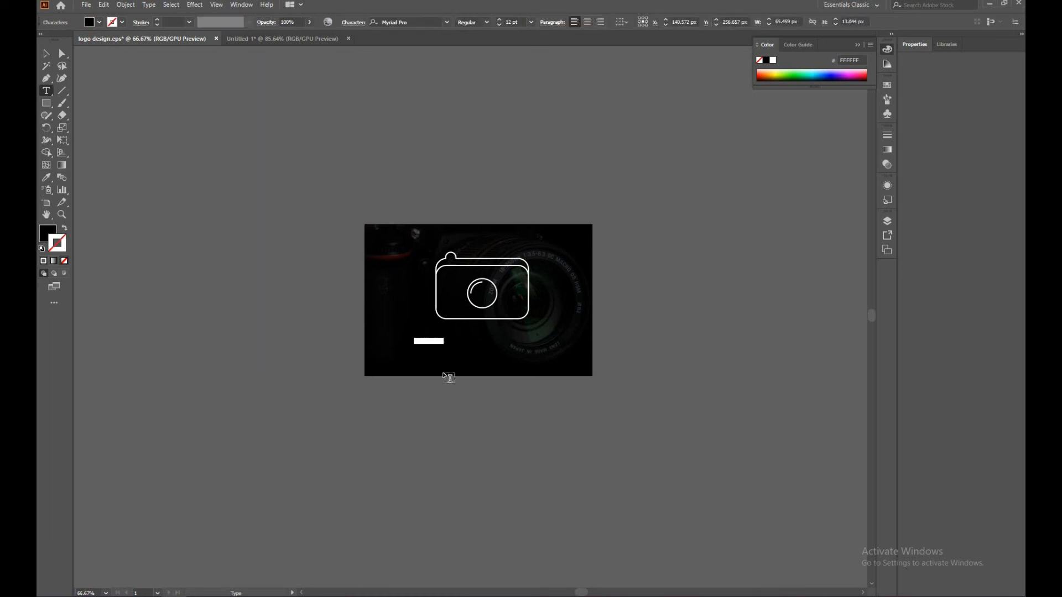
click(501, 20)
click(501, 20)
click(501, 20)
click(501, 20)
click(501, 20)
click(501, 20)
click(501, 20)
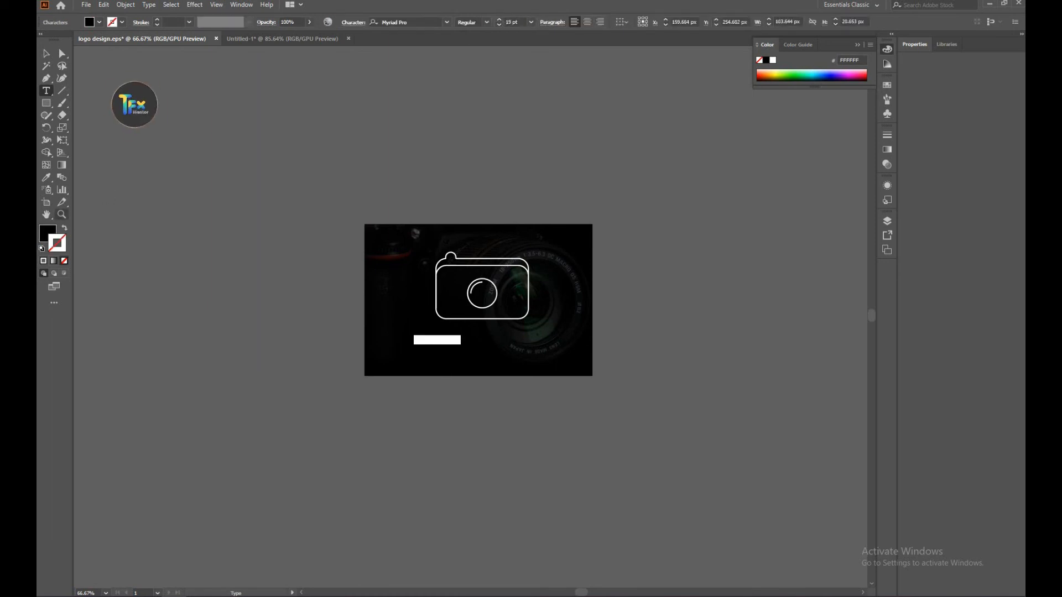
Set the text fill to white and replace the placeholder with "photography logo".
click(47, 233)
click(774, 62)
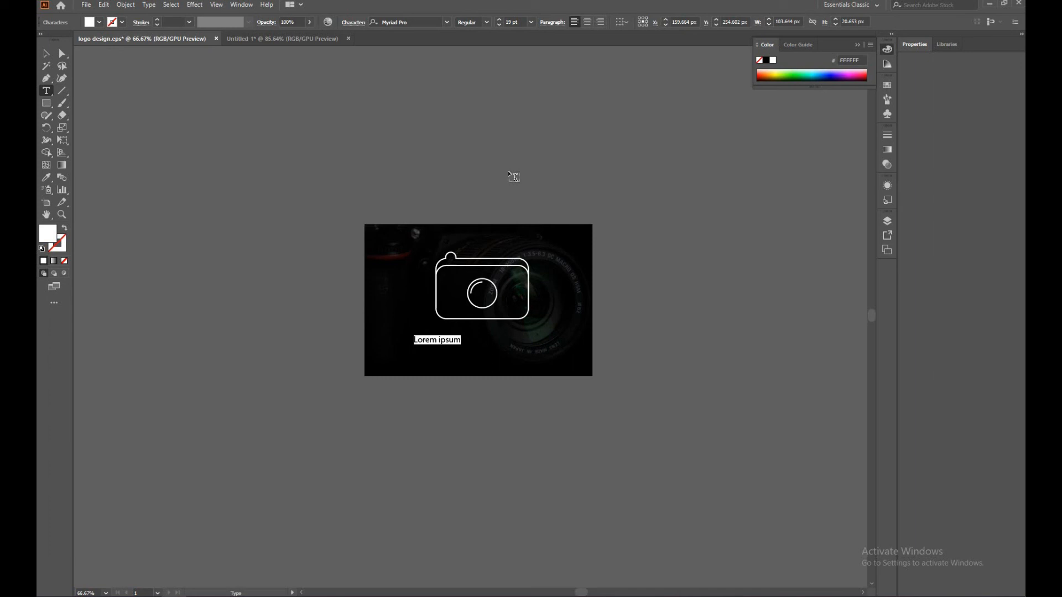
text(p)
text(go)
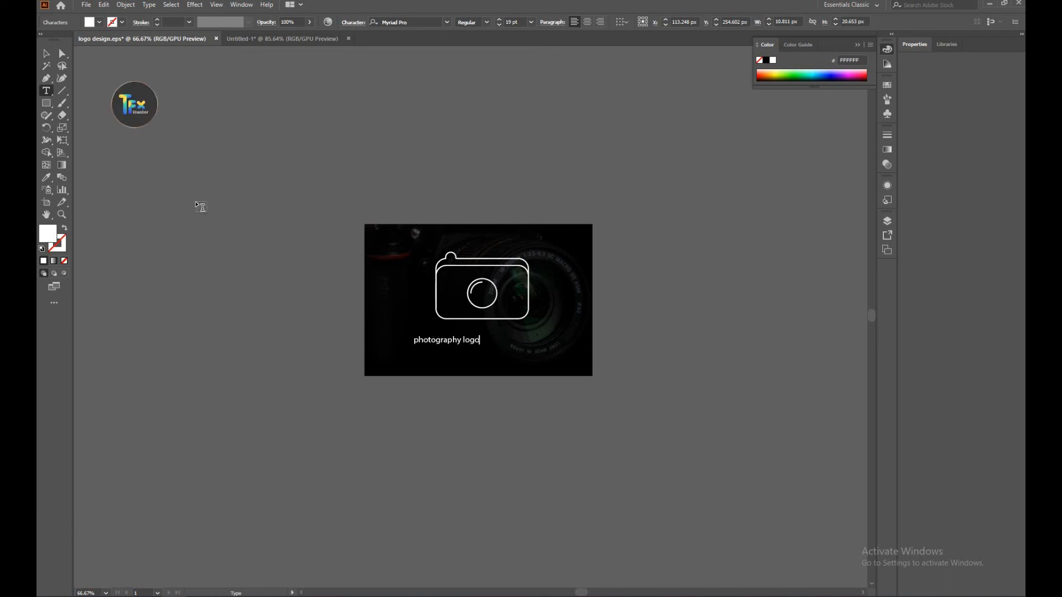
Enlarge the "photography logo" text and nudge it up until it sits centred just beneath the camera.
click(46, 53)
drag(482, 346, 549, 367)
key(Up)
key(Up)
key(Up)
key(Up)
key(Up)
key(Up)
key(Up)
key(Up)
key(Up)
key(Up)
key(Up)
key(Up)
key(Up)
key(Up)
key(Up)
key(Up)
key(Right)
Scale the camera and text together down to about 279 px wide, near the artboard's centre.
click(528, 191)
drag(470, 299, 541, 337)
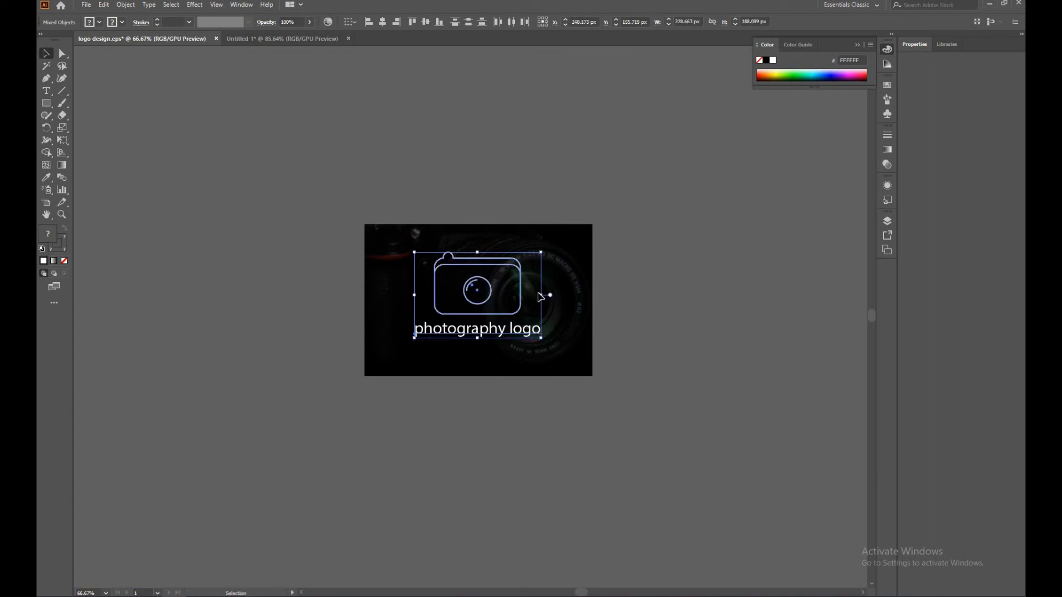
click(509, 194)
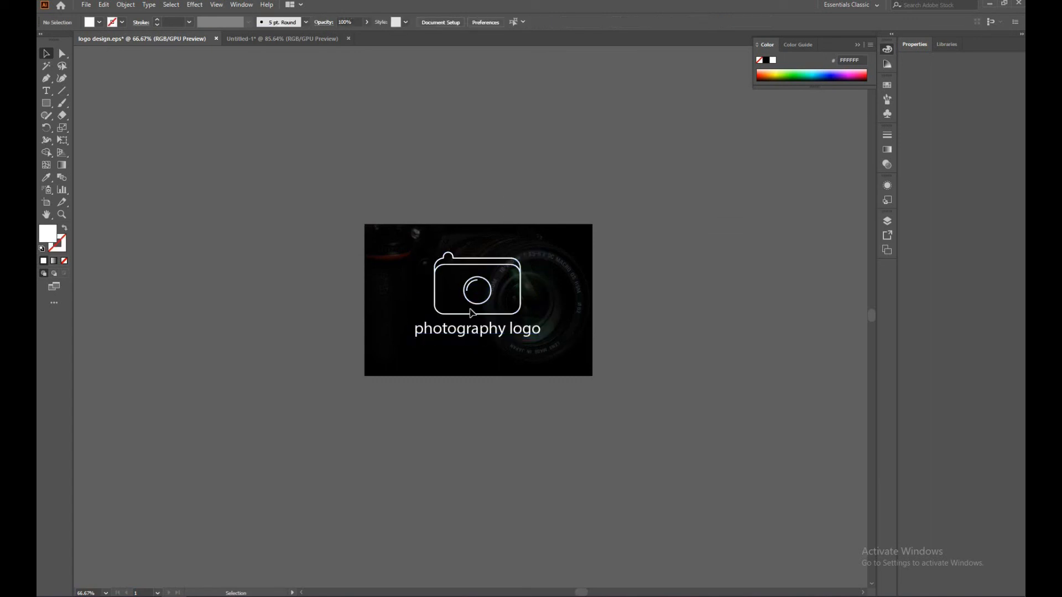
Close the Color panel and examine the finished logo composition at 100% zoom.
key(z)
click(535, 307)
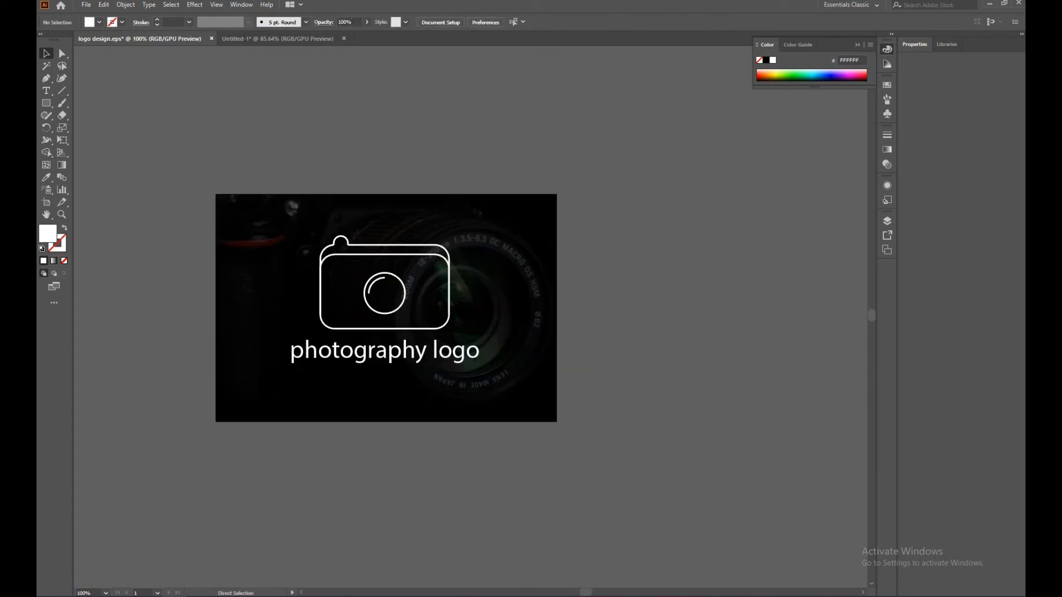
click(856, 46)
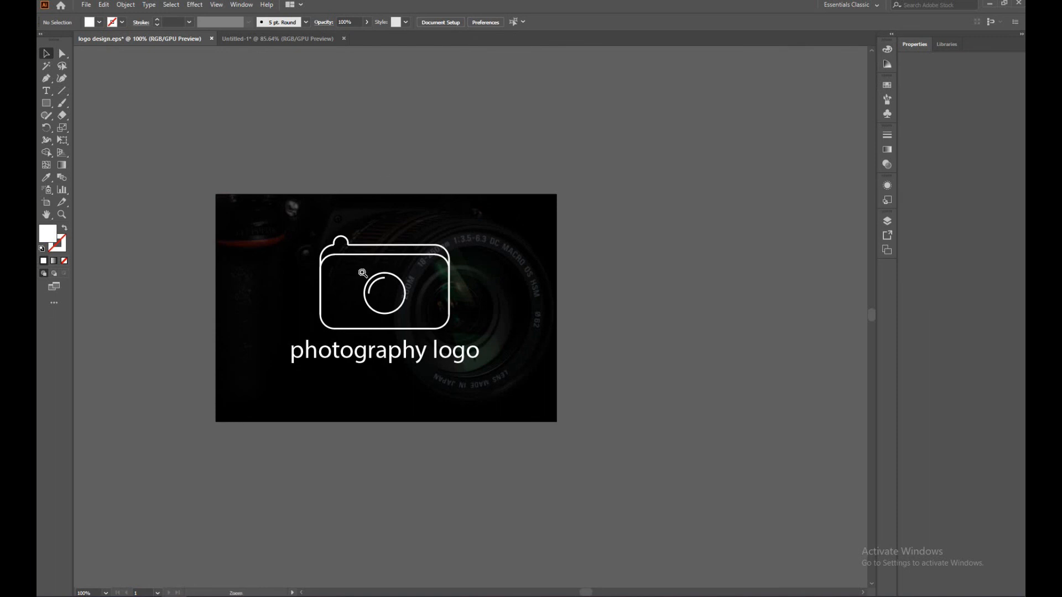
drag(354, 303, 437, 302)
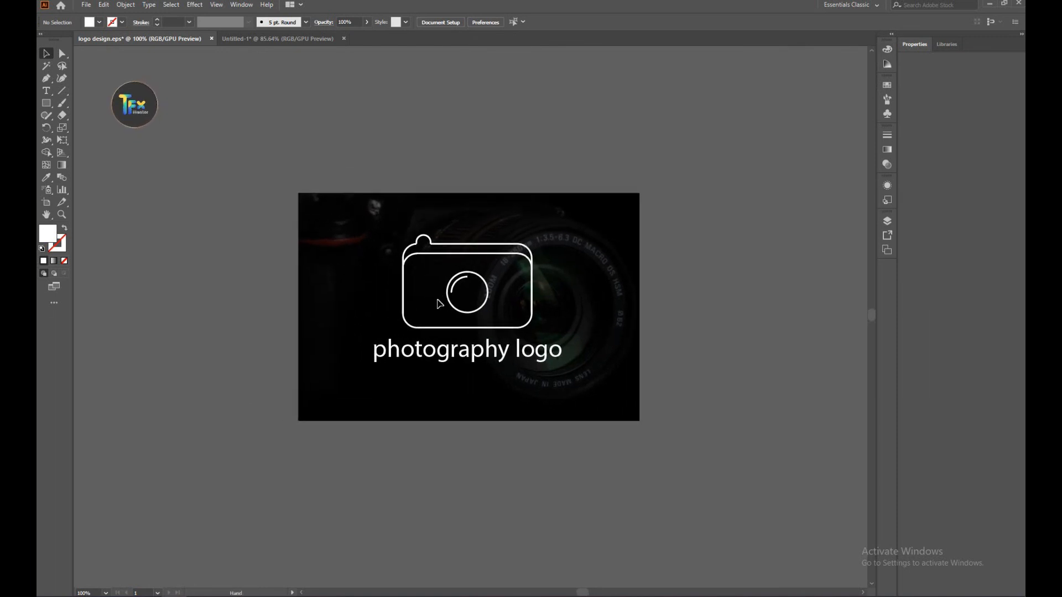